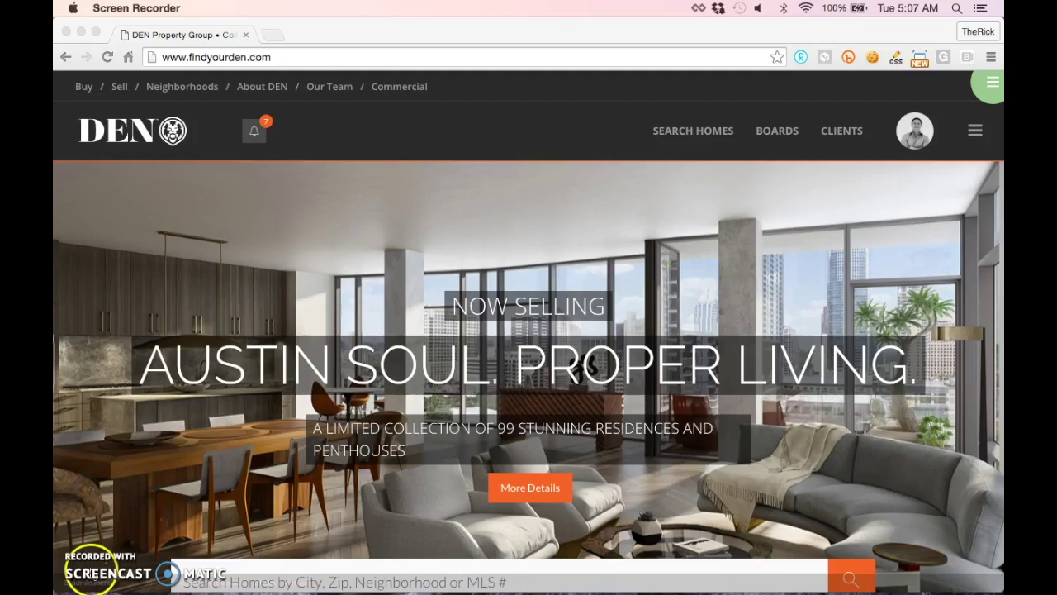
- Scroll through the Home page and open its Welcome section for editing
scroll(500, 341, "down", 5)
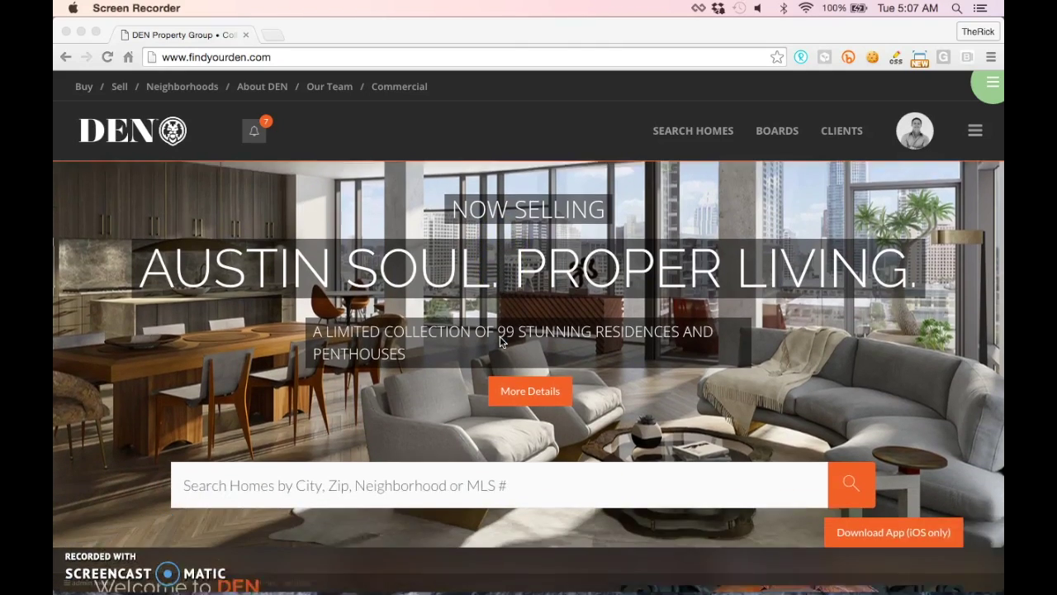
scroll(500, 341, "down", 5)
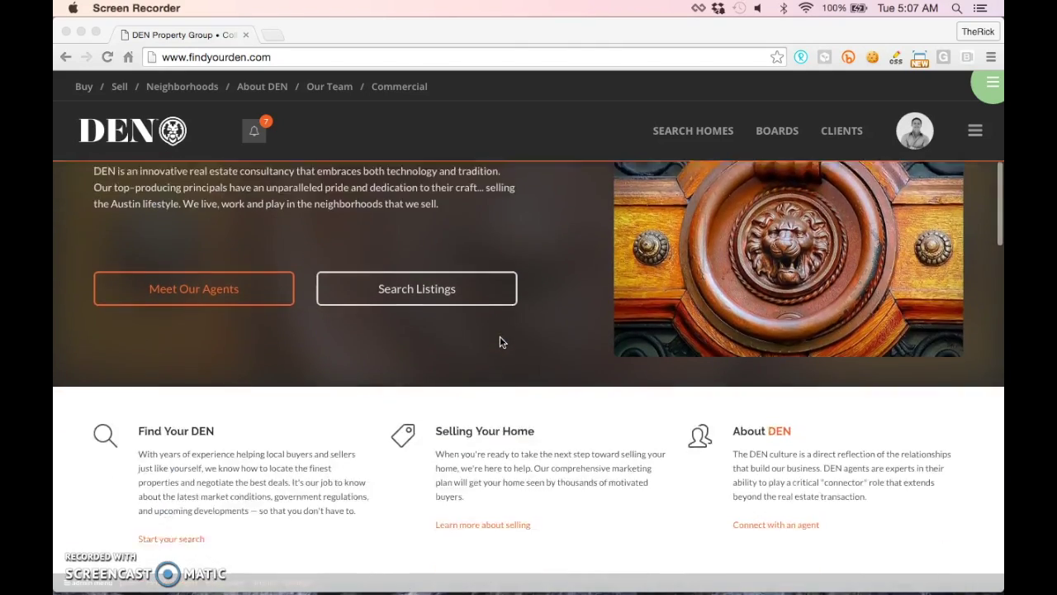
scroll(499, 338, "down", 3)
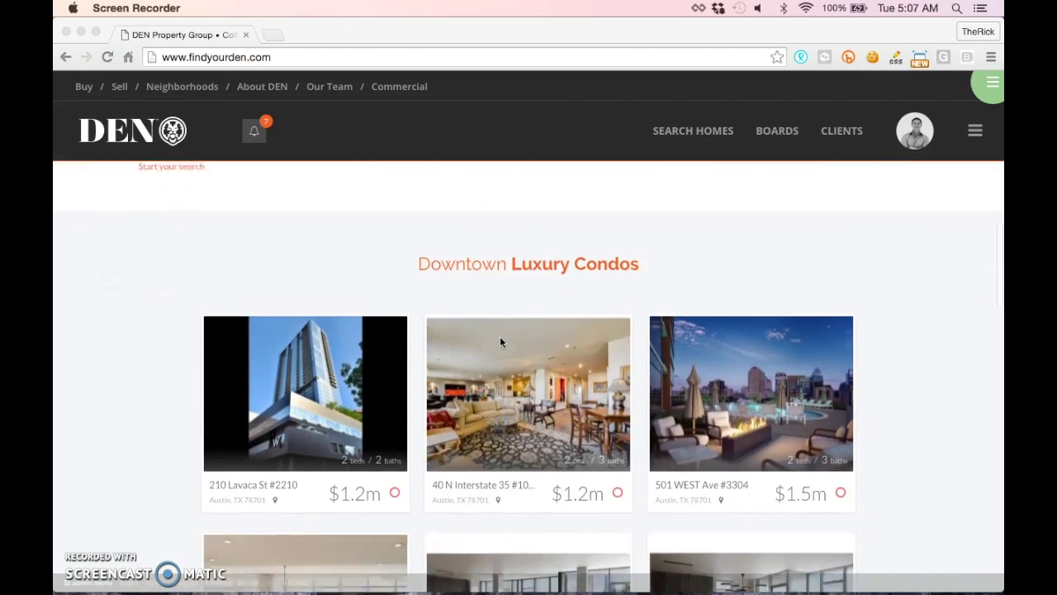
scroll(500, 338, "up", 5)
scroll(499, 341, "up", 8)
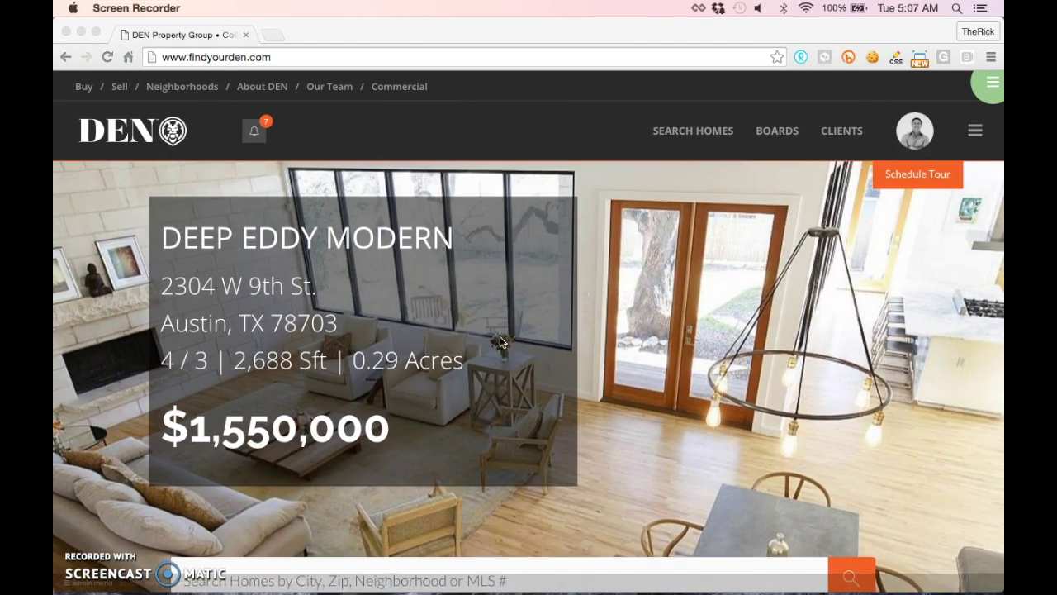
scroll(500, 341, "down", 4)
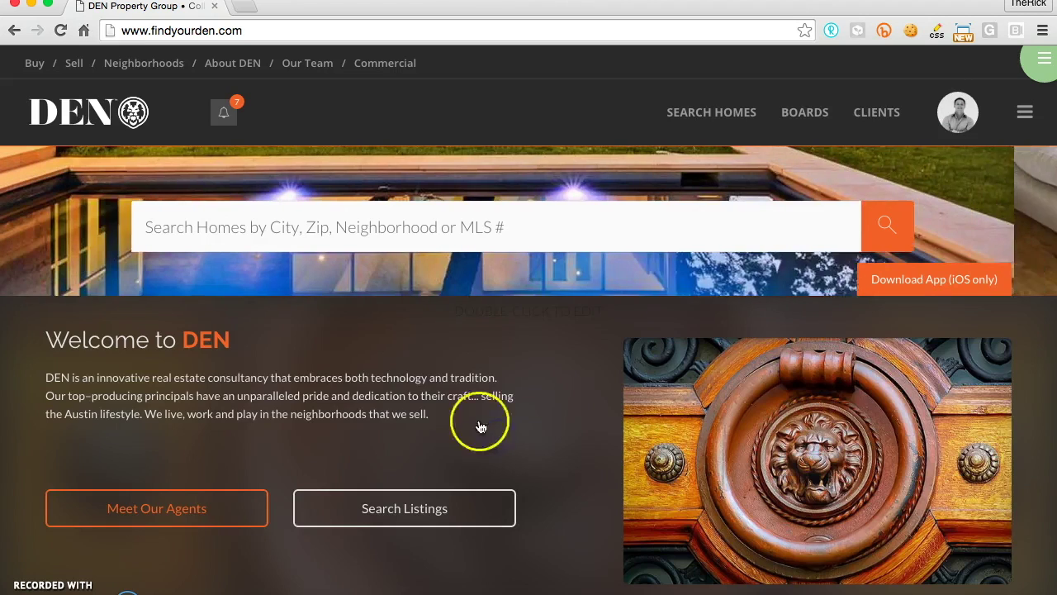
mouse_move(430, 436)
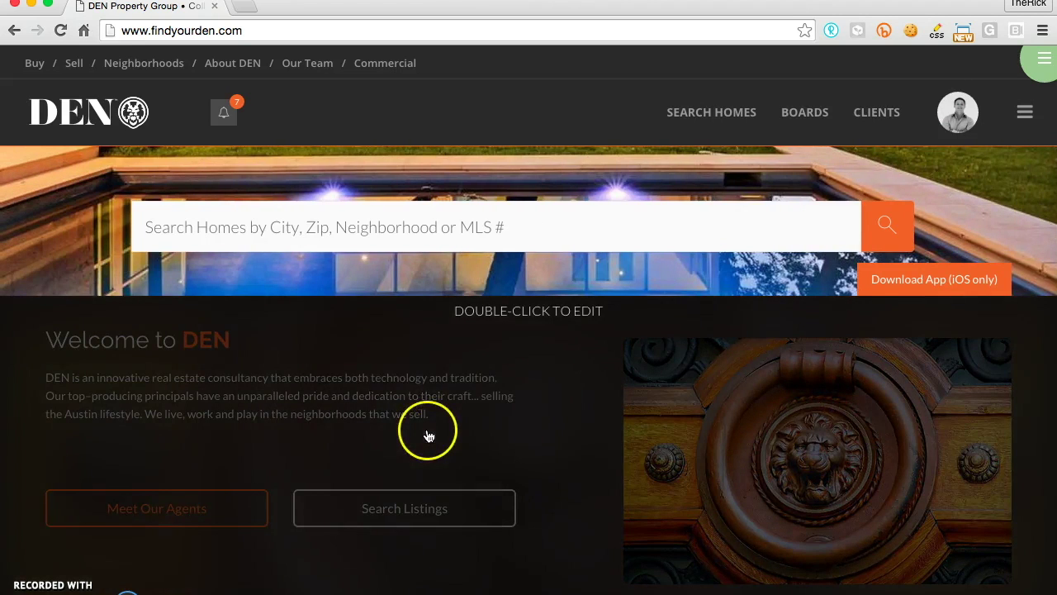
double_click(391, 393)
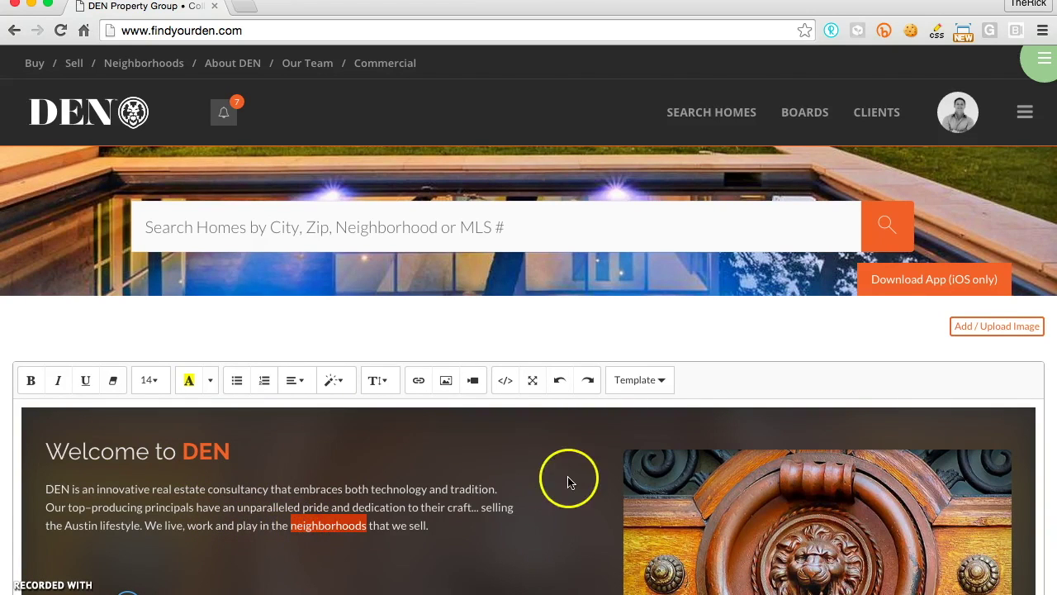
- View the Welcome section's HTML source, then discard changes and close the section editor
left_click(506, 381)
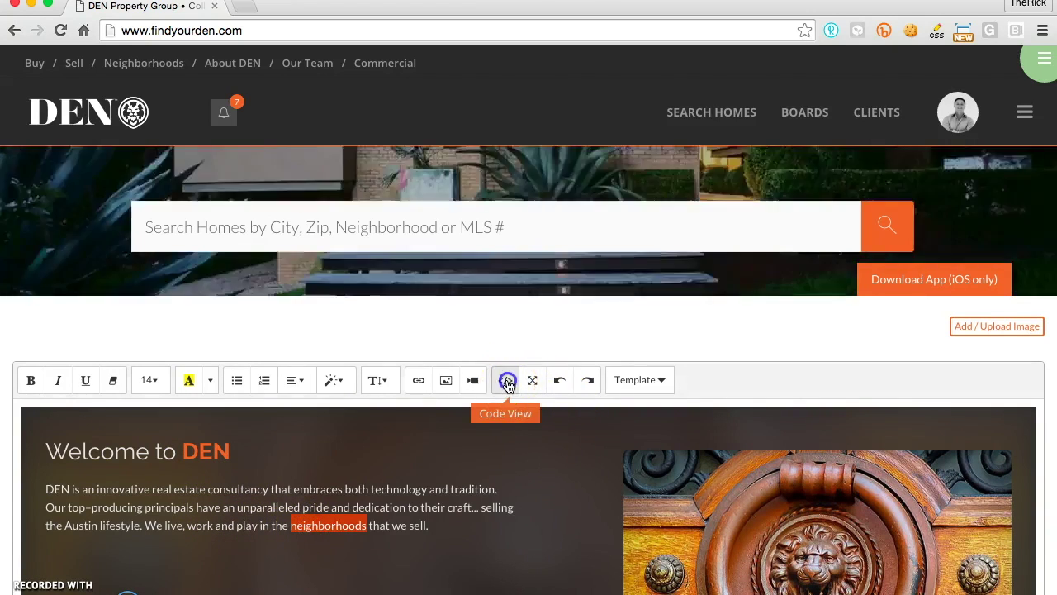
scroll(509, 387, "down", 2)
left_click(505, 313)
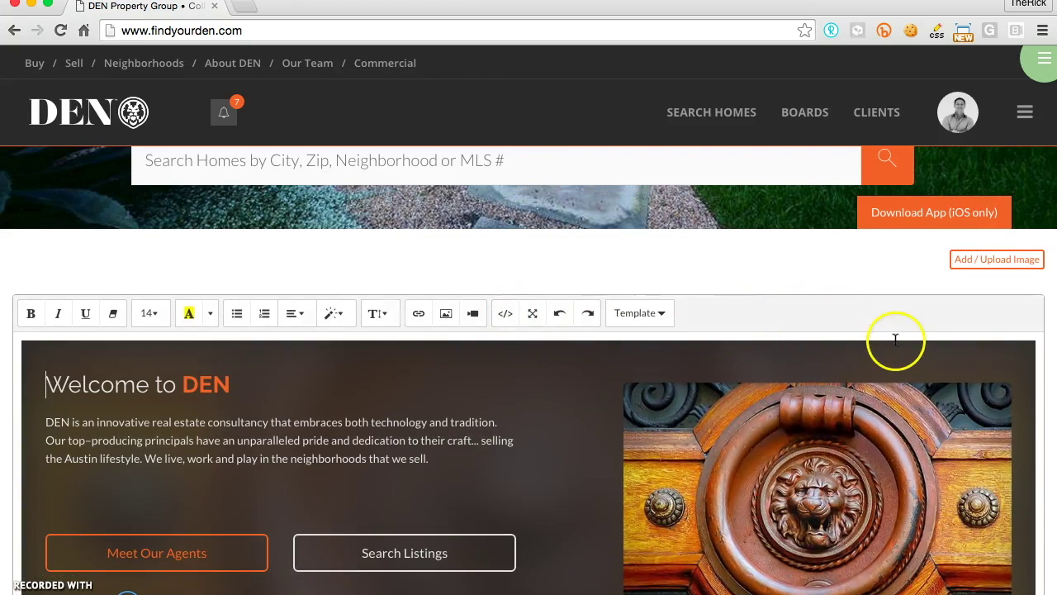
scroll(897, 342, "down", 10)
left_click(1006, 258)
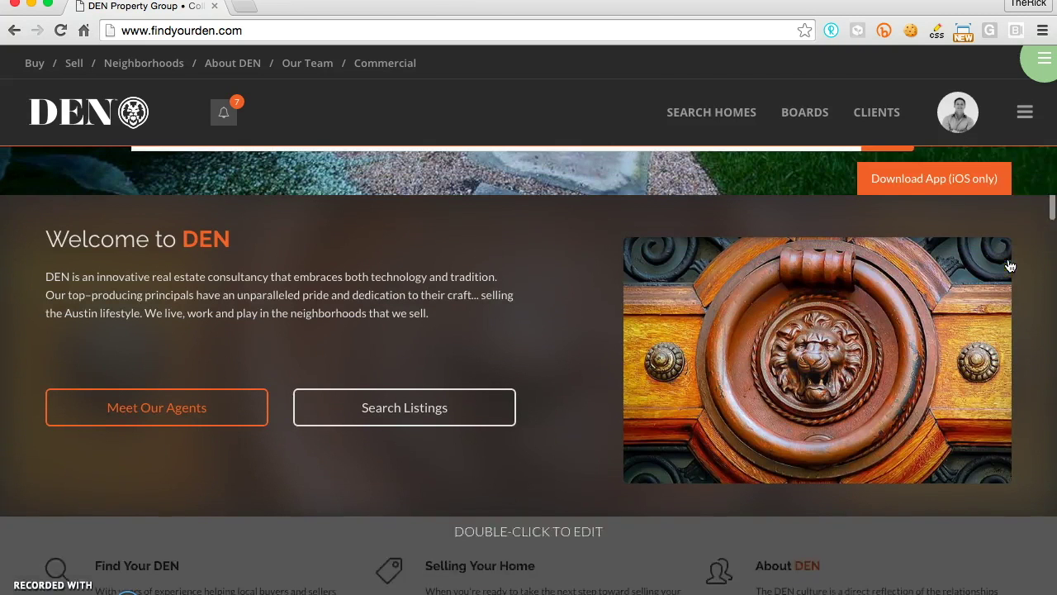
- Open Manage Widgets from the quick-edit menu and put SLIDER-13 and CONTENT-14 into reorder mode
left_click(1032, 64)
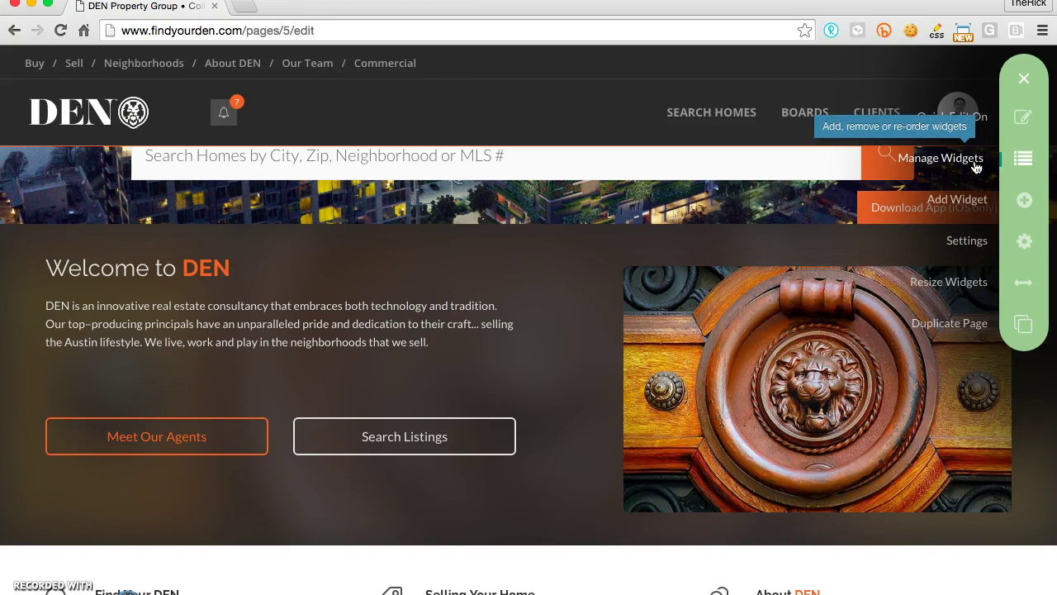
left_click(971, 160)
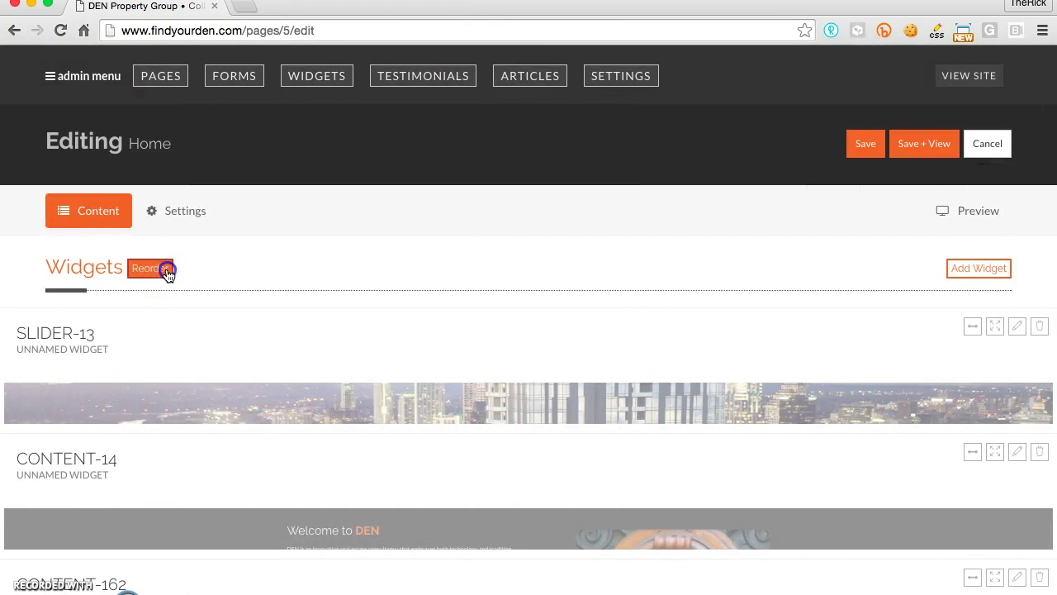
left_click(167, 272)
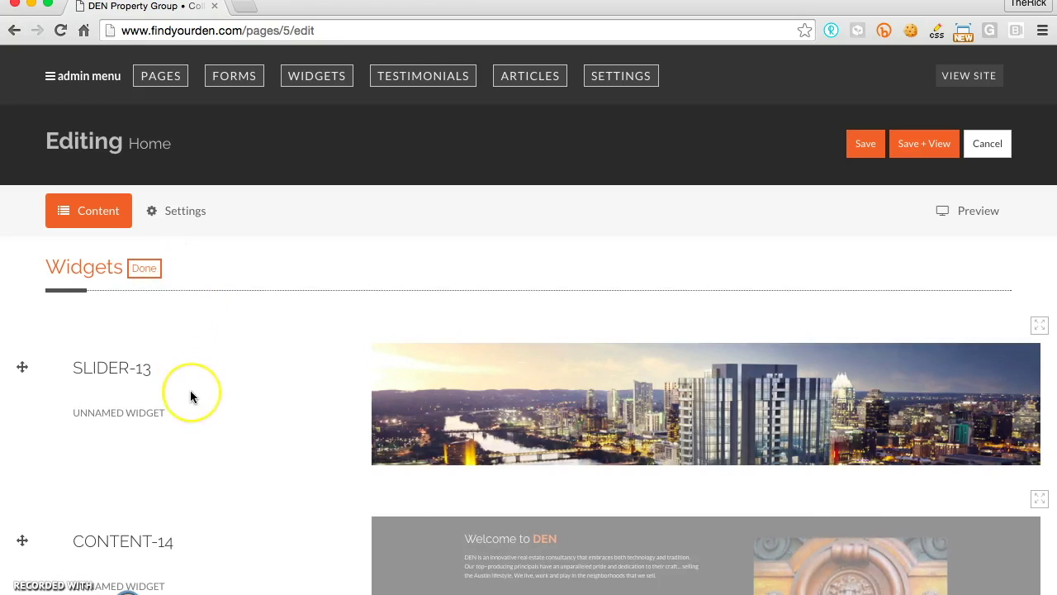
scroll(190, 394, "down", 3)
scroll(190, 396, "down", 2)
scroll(190, 396, "up", 5)
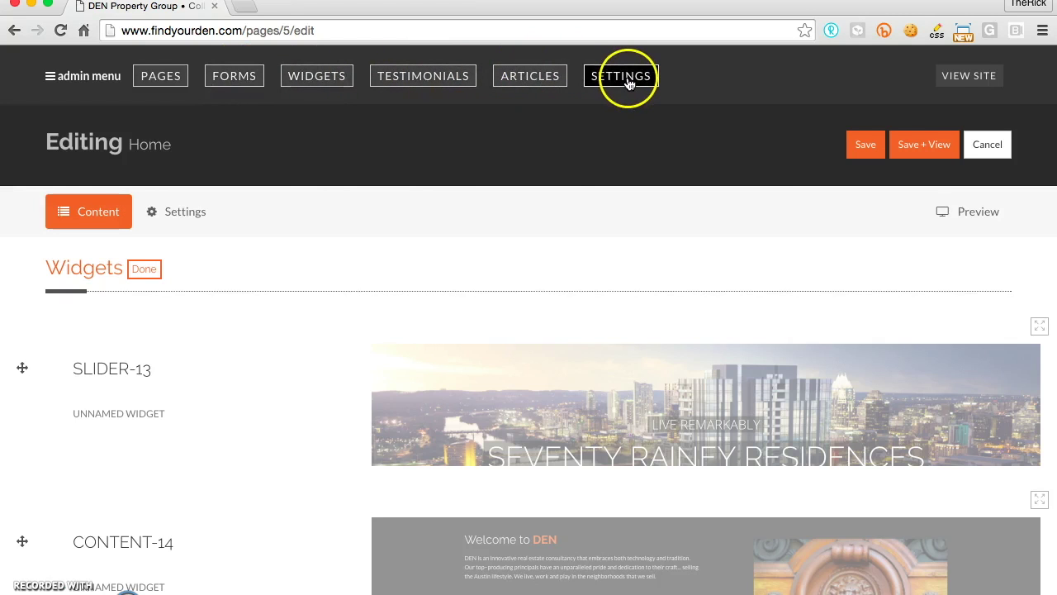
- Cancel out of the editor, then zoom the SEARCH HOMES map into central Austin to show 63 homes
left_click(983, 147)
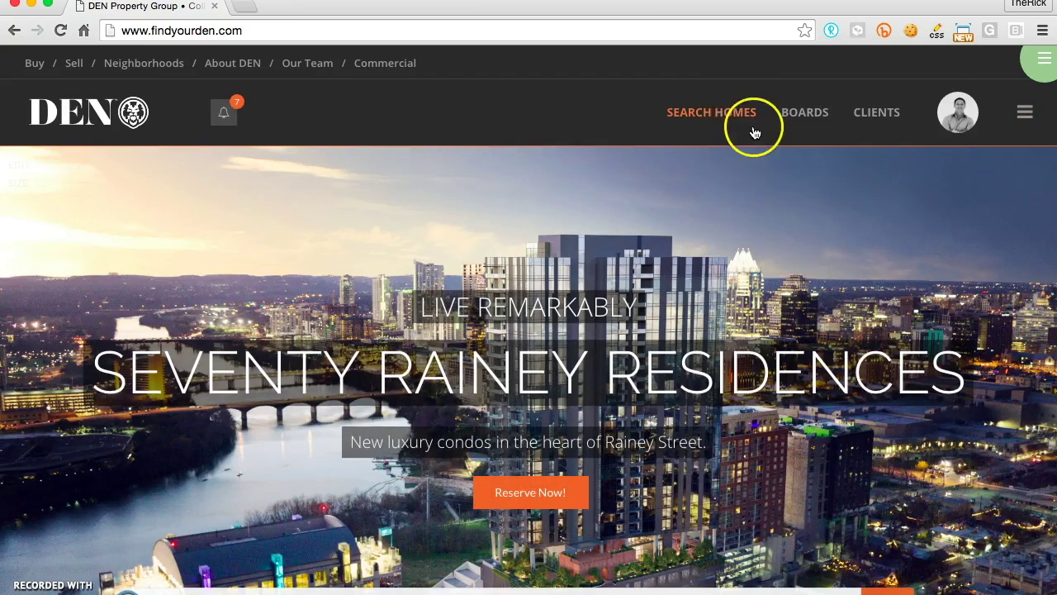
left_click(738, 117)
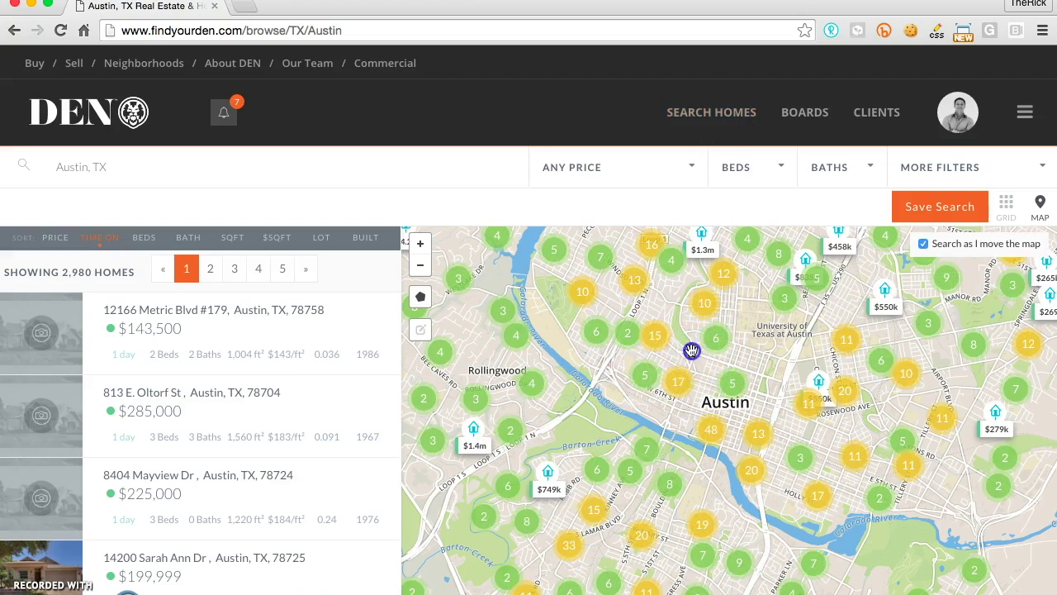
scroll(691, 350, "up", 3)
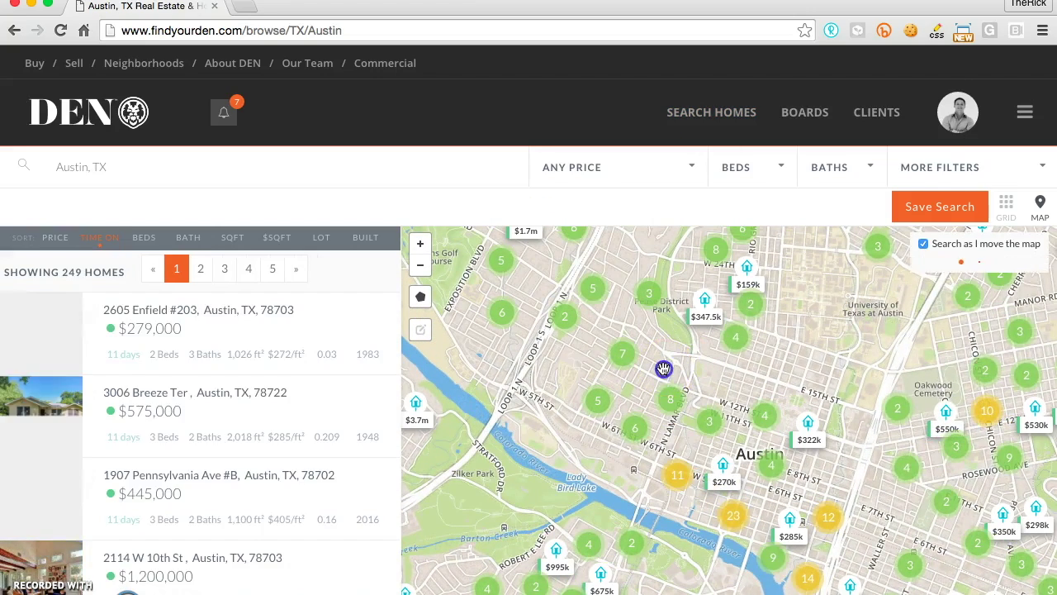
scroll(663, 369, "up", 3)
mouse_move(570, 395)
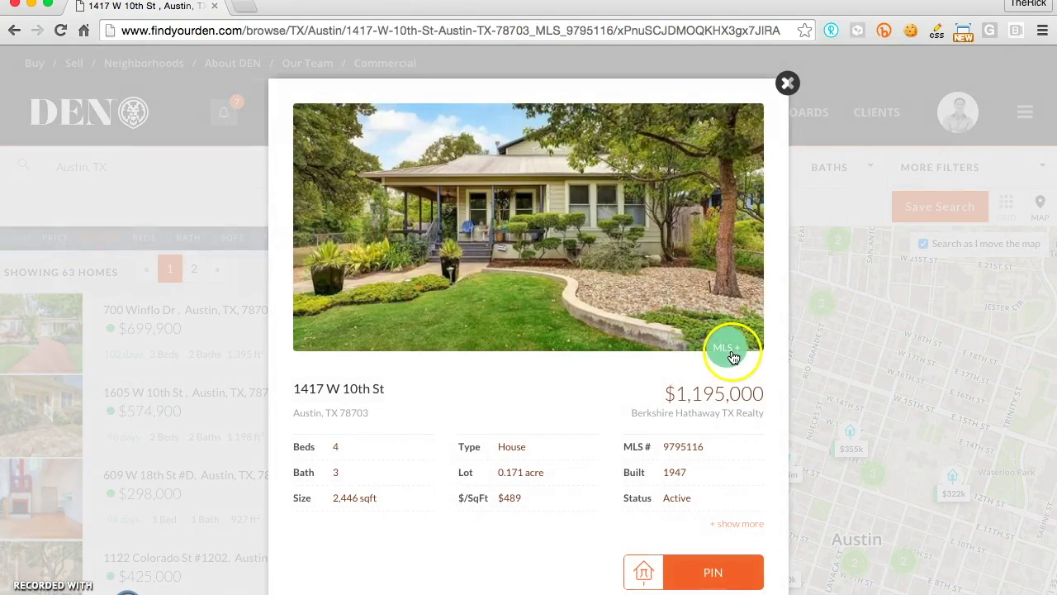
left_click(730, 354)
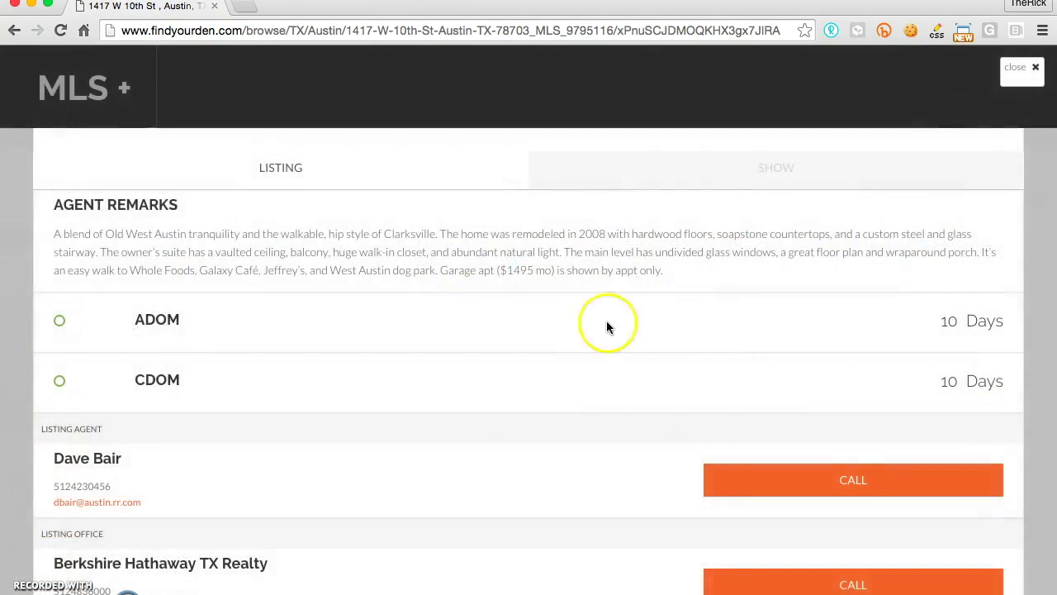
scroll(600, 307, "down", 2)
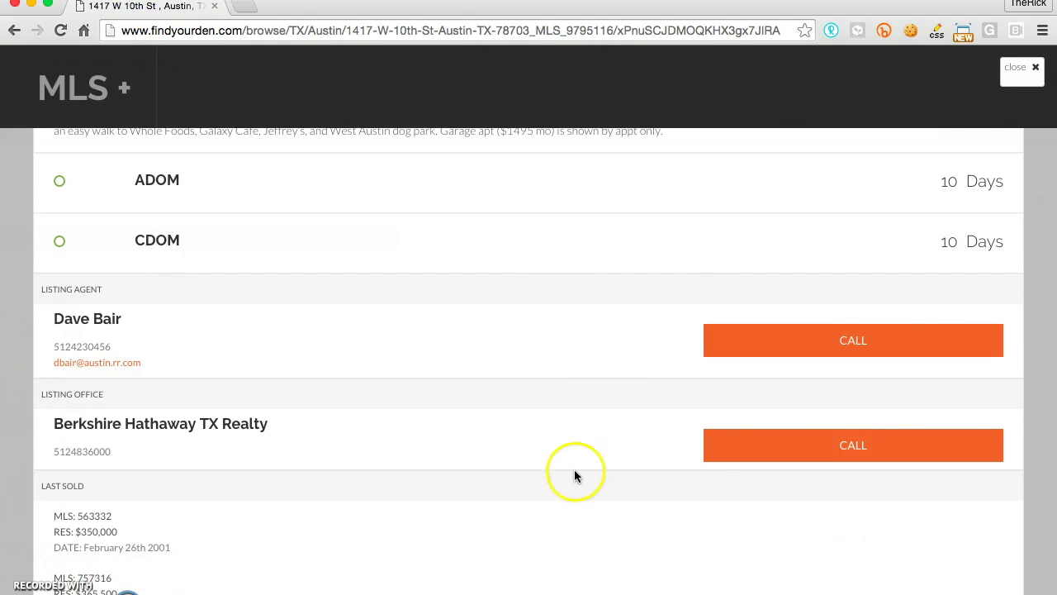
scroll(576, 467, "up", 4)
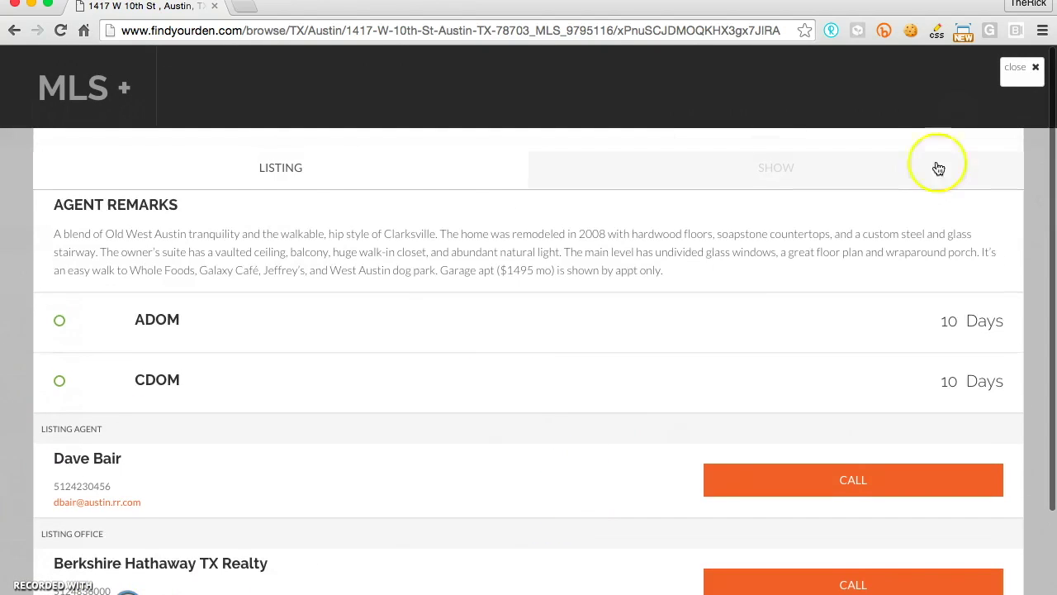
left_click(822, 185)
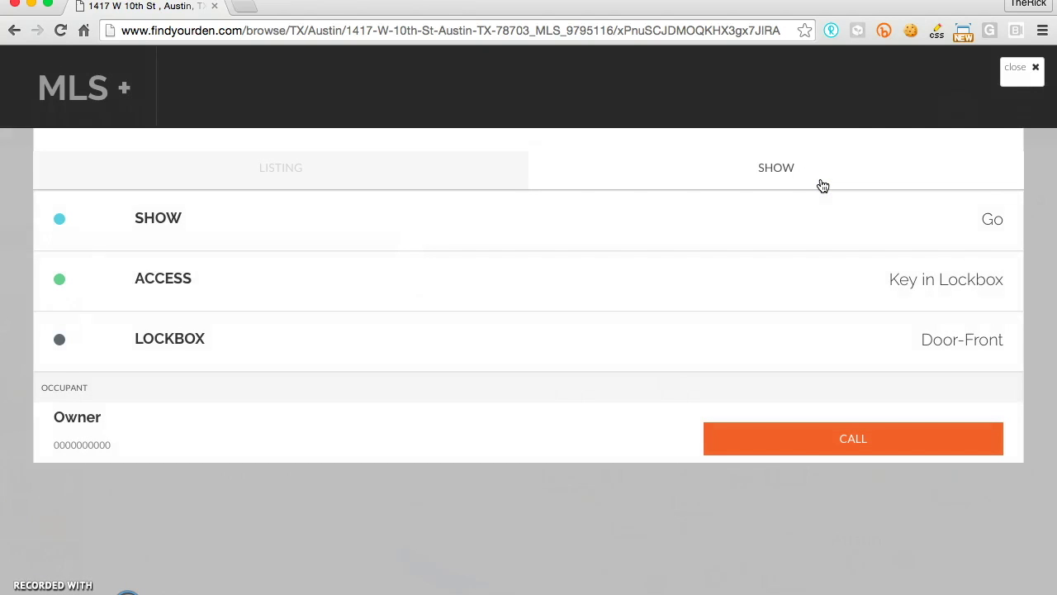
left_click(1028, 70)
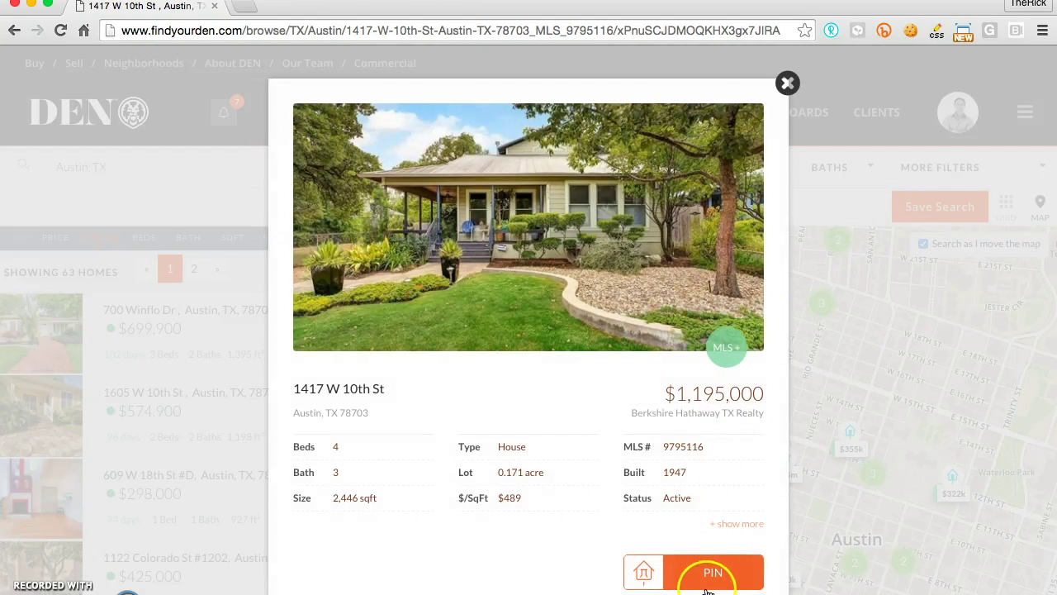
- Pin 1417 W 10th St with Yard and Schools tags and 'Love this house!' to a client board
left_click(712, 575)
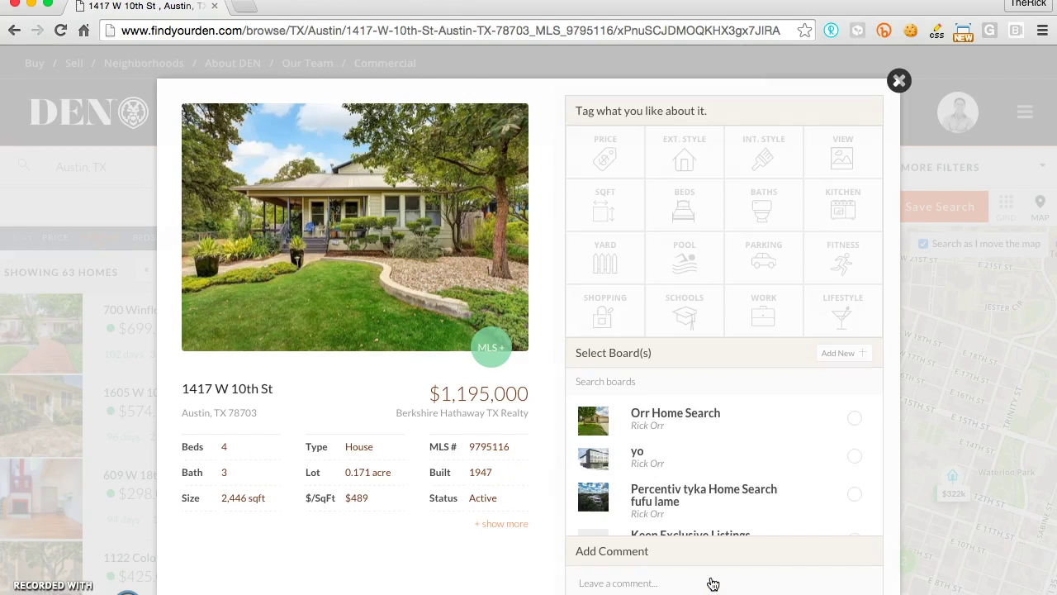
left_click(712, 426)
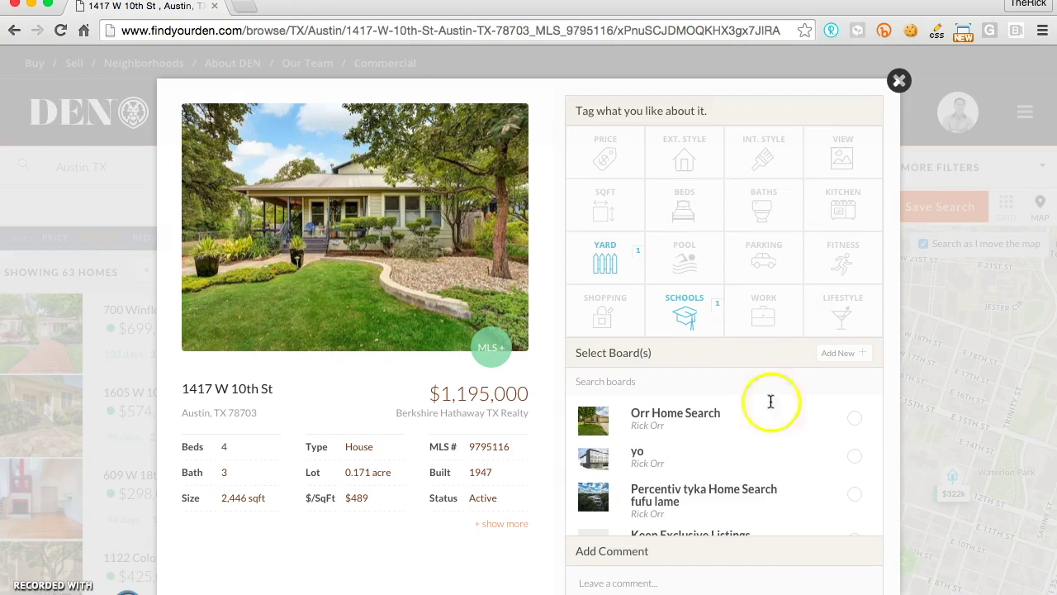
scroll(771, 413, "down", 5)
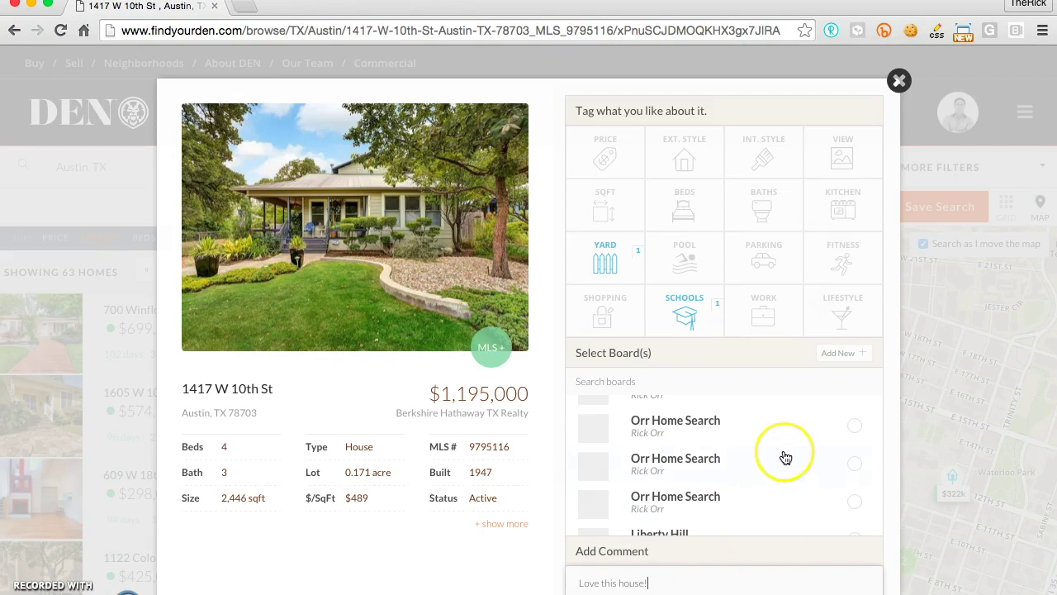
scroll(784, 455, "down", 3)
scroll(786, 458, "down", 1)
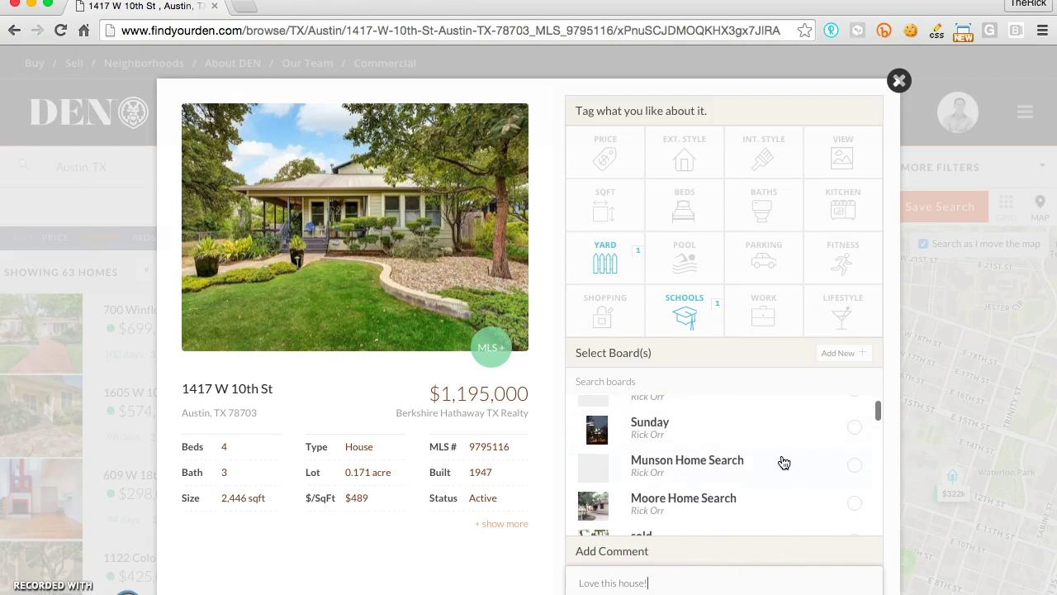
left_click(763, 497)
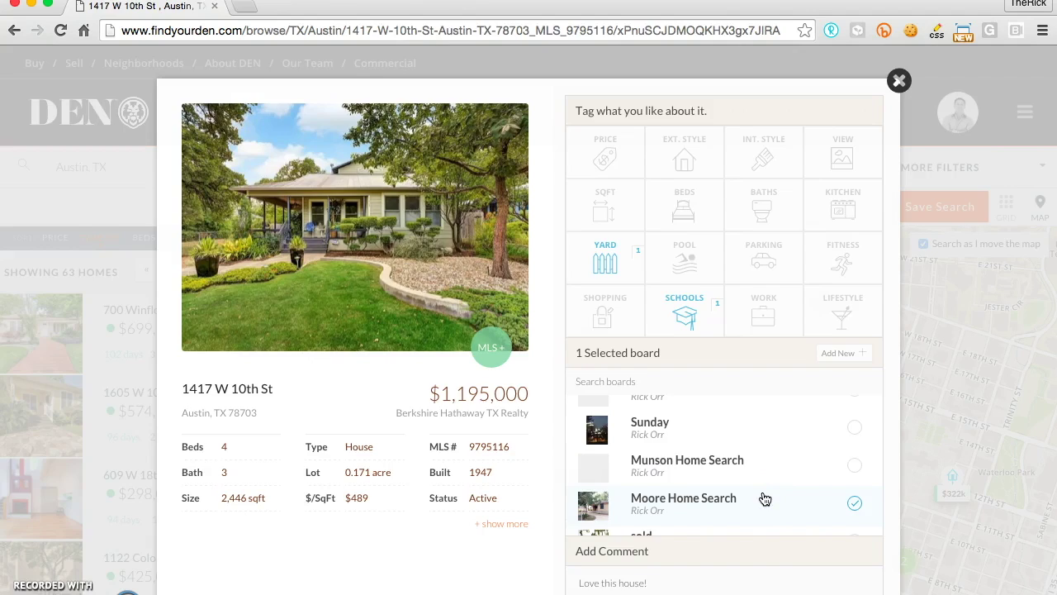
left_click(880, 114)
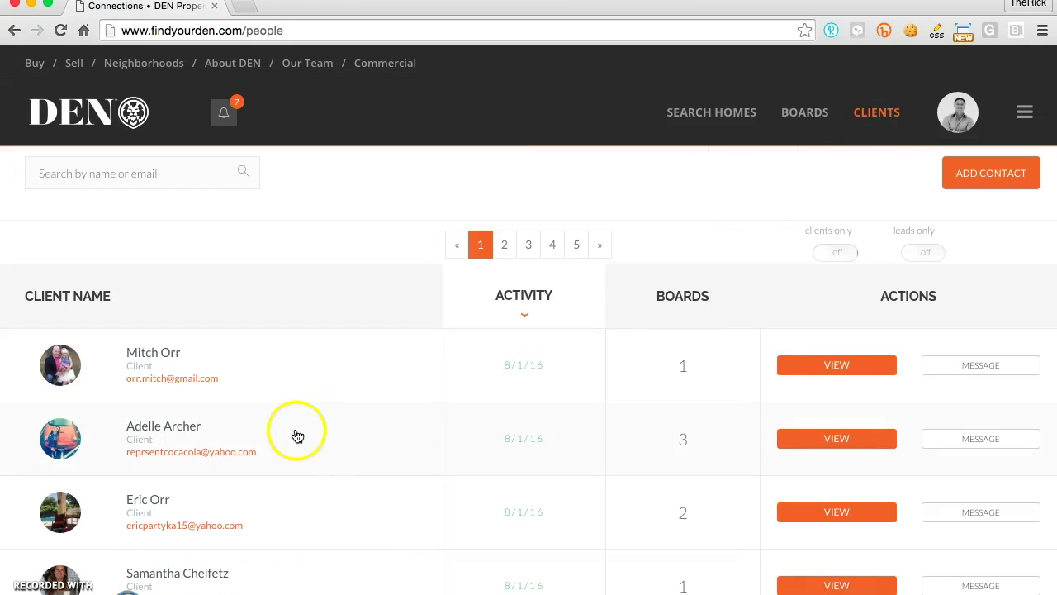
- Open the client's detail page and its Details and notes section
scroll(527, 383, "down", 3)
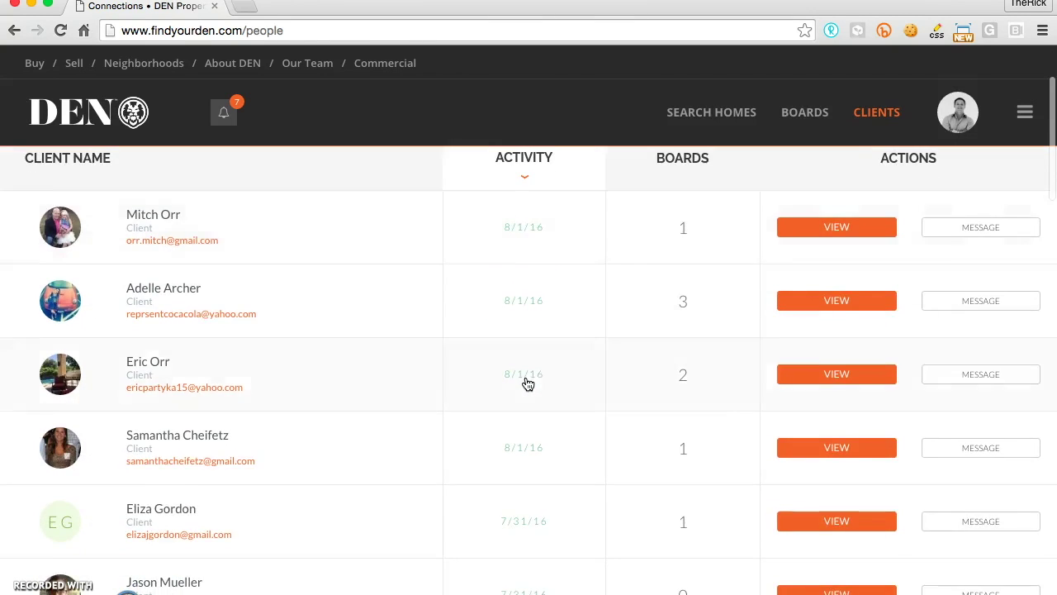
scroll(526, 382, "up", 3)
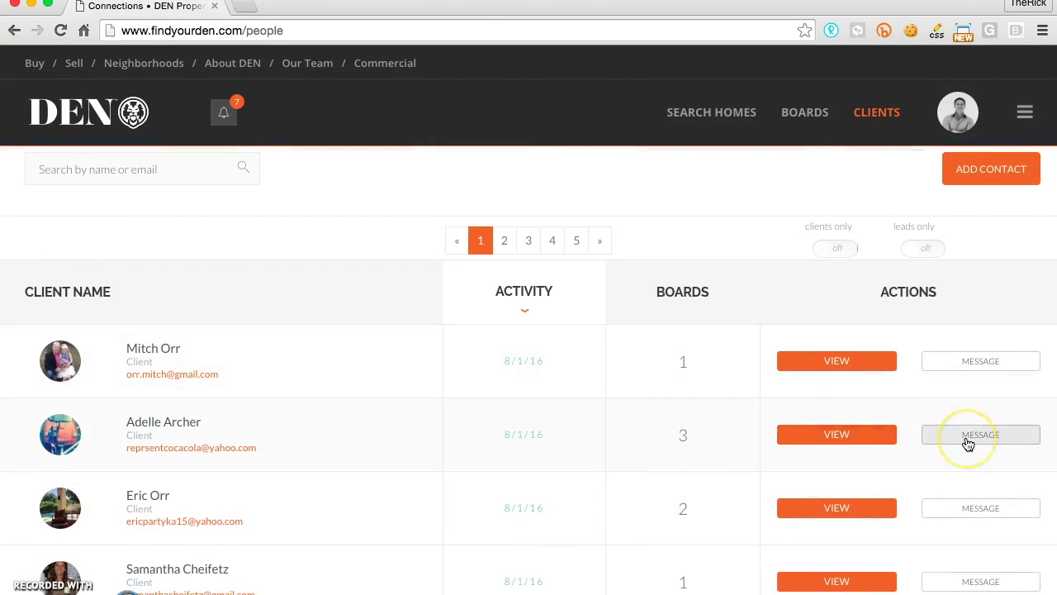
left_click(450, 456)
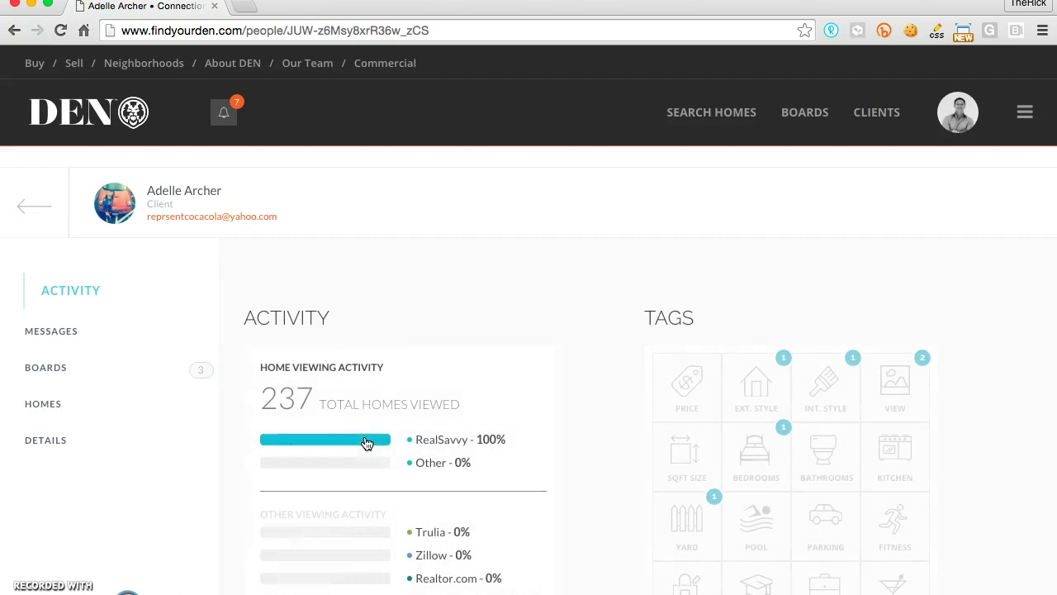
scroll(537, 356, "down", 5)
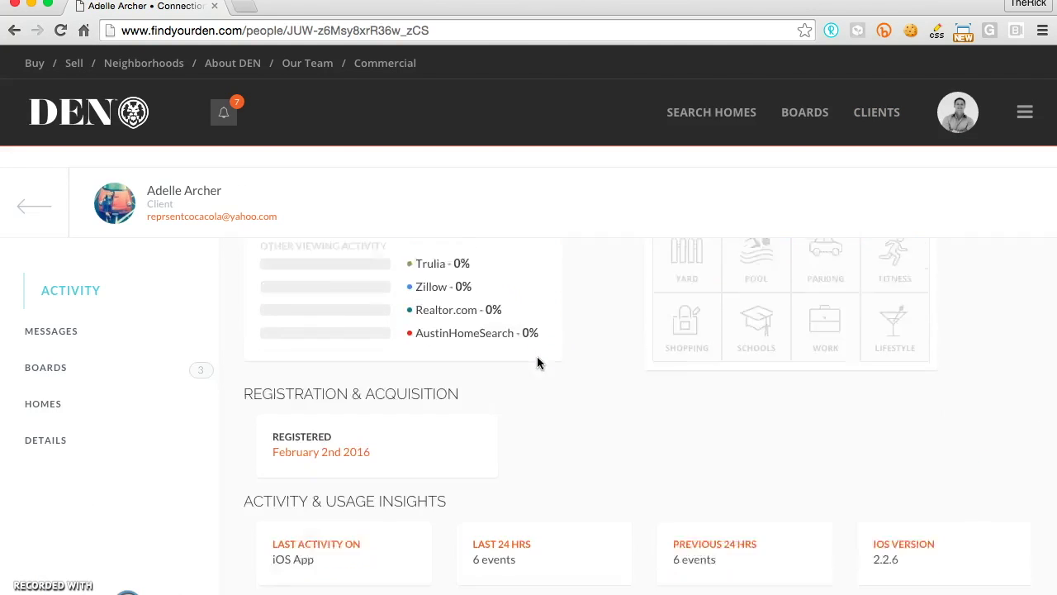
scroll(537, 362, "down", 3)
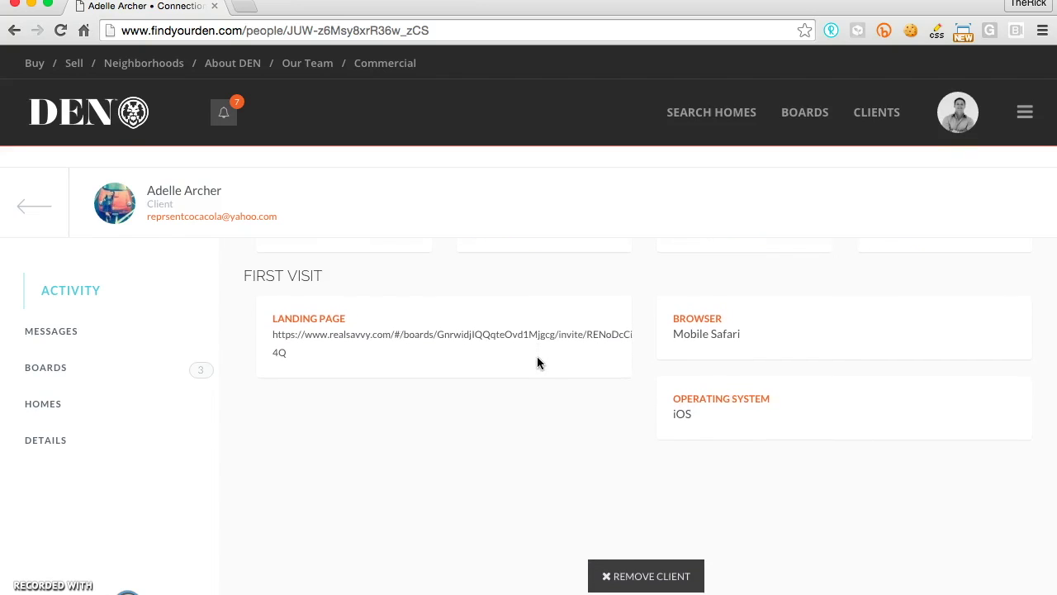
left_click(91, 440)
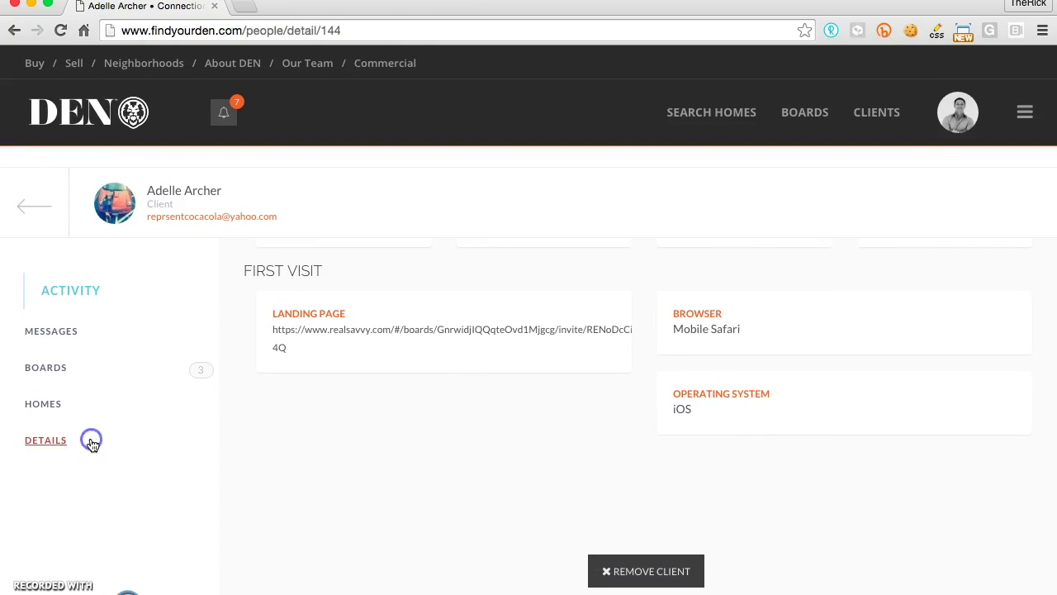
- Transfer the client to another agent, then show the client's Messages thread
left_click(916, 370)
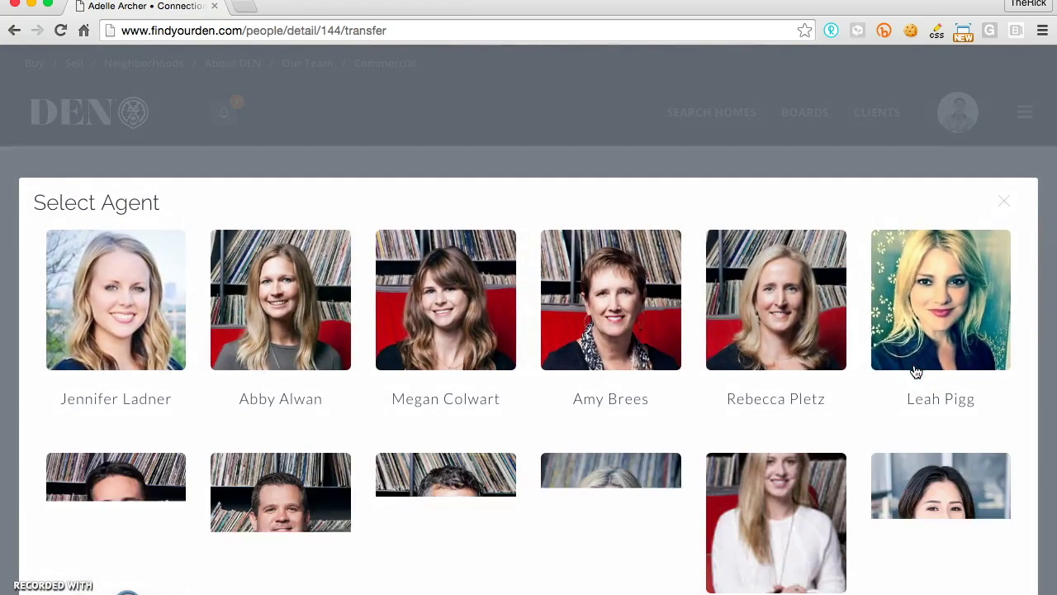
left_click(796, 337)
scroll(796, 337, "down", 7)
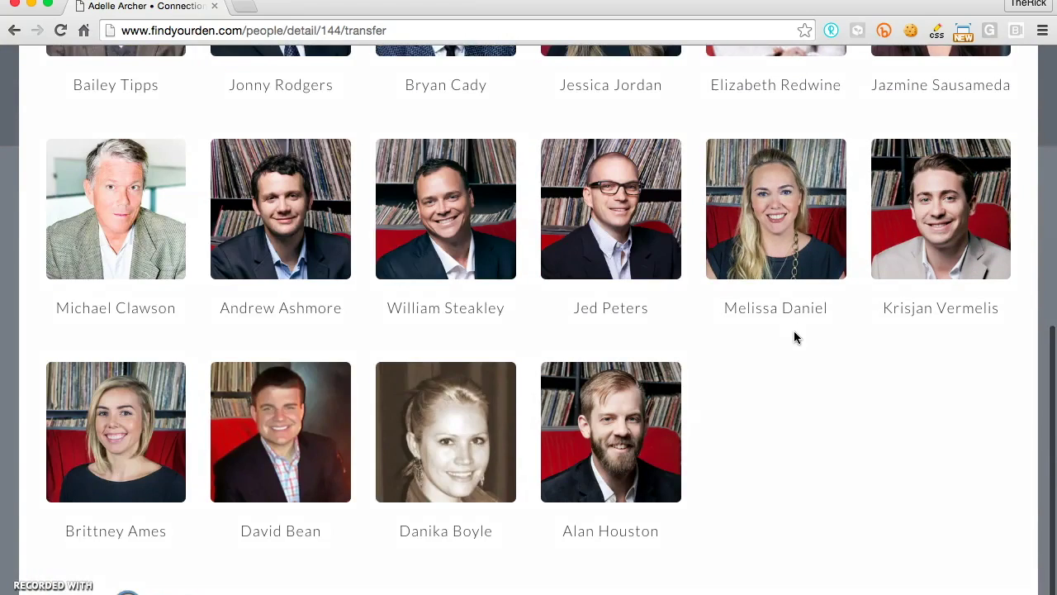
scroll(794, 330, "up", 7)
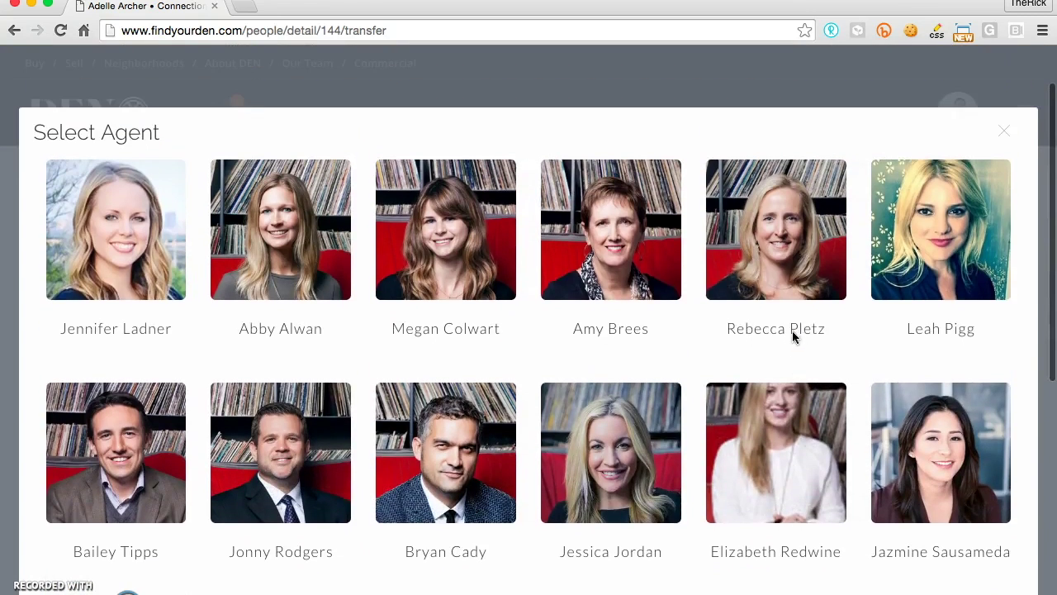
left_click(634, 273)
left_click(64, 330)
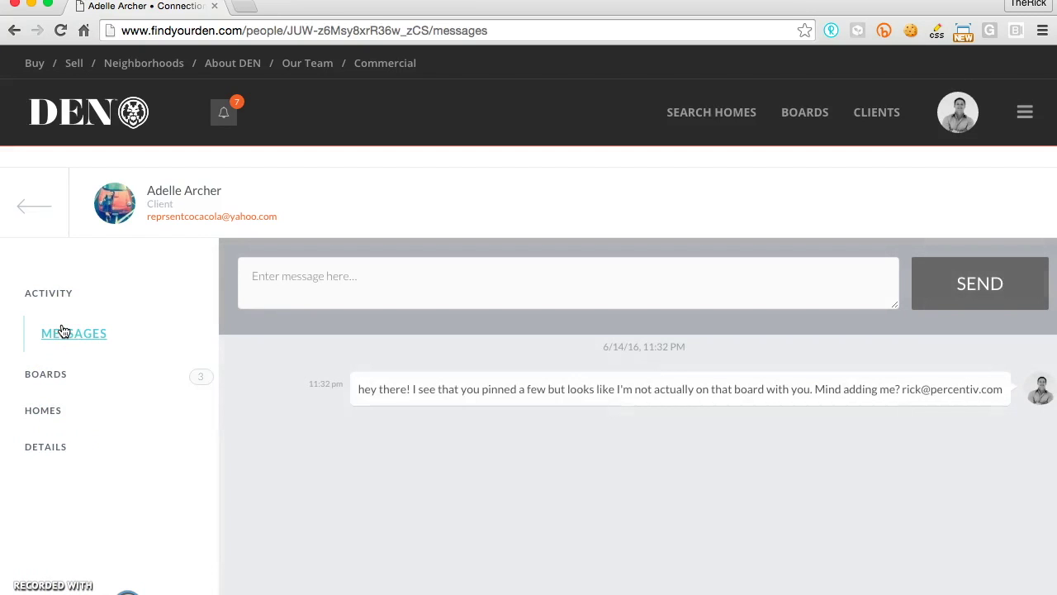
- Open the Feghali Investment Options board from the client's Boards and filter to its 13 pinned homes
left_click(63, 377)
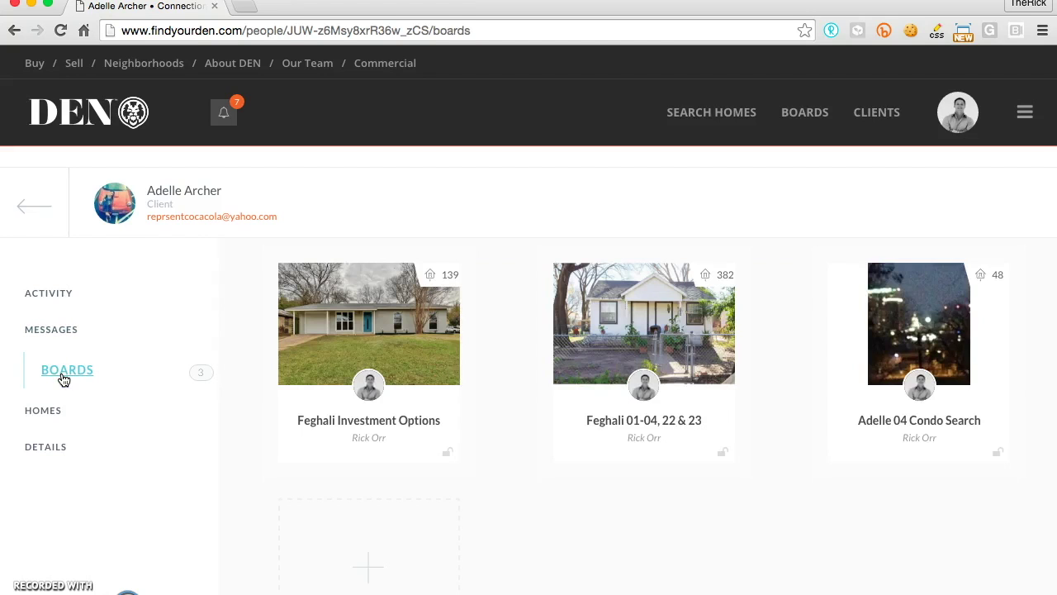
left_click(339, 325)
left_click(344, 334)
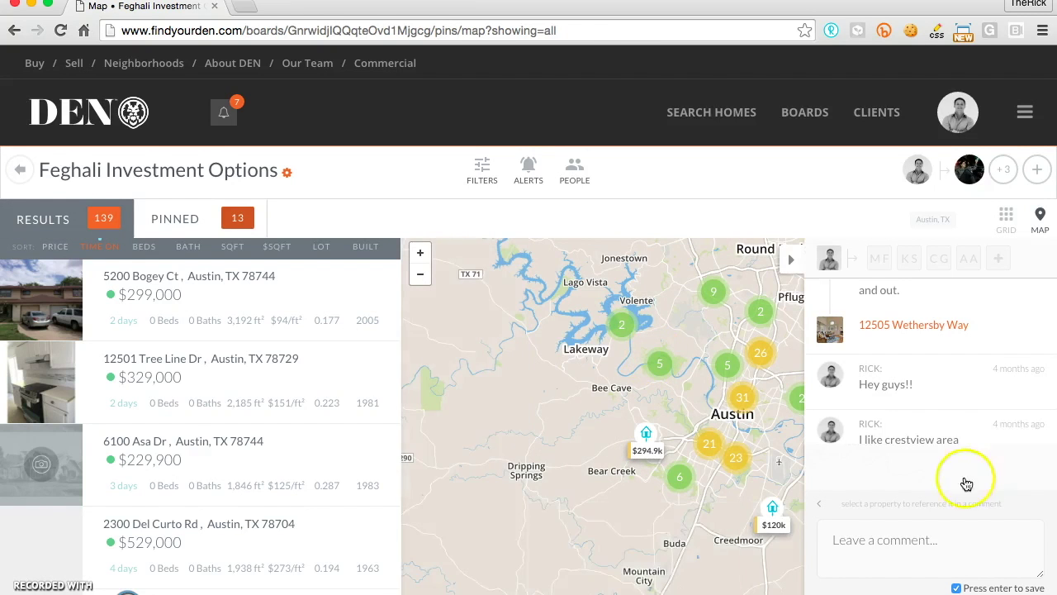
scroll(1031, 377, "down", 3)
scroll(1031, 377, "down", 10)
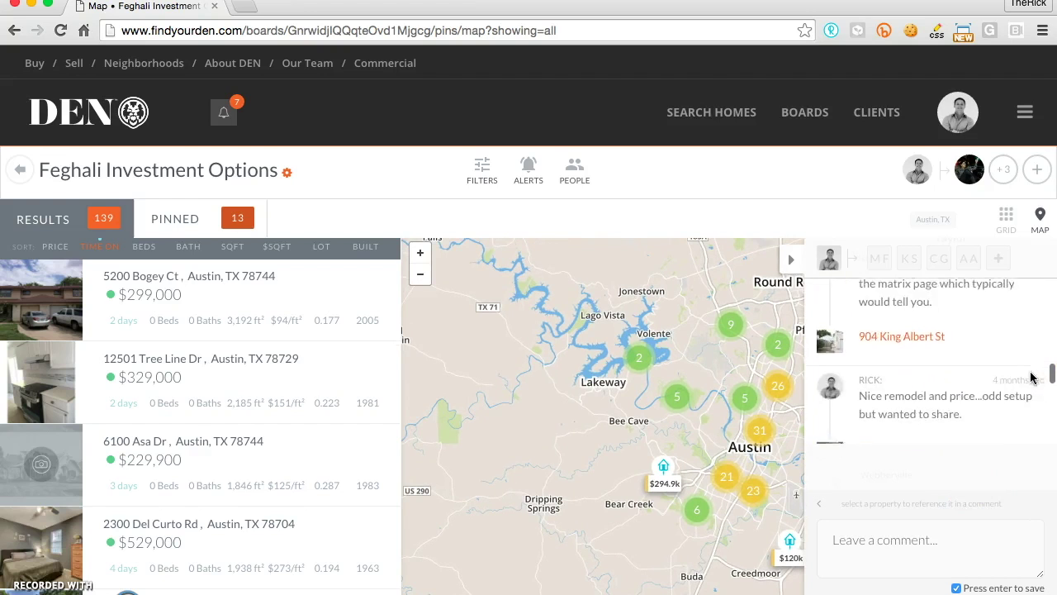
scroll(1031, 377, "down", 5)
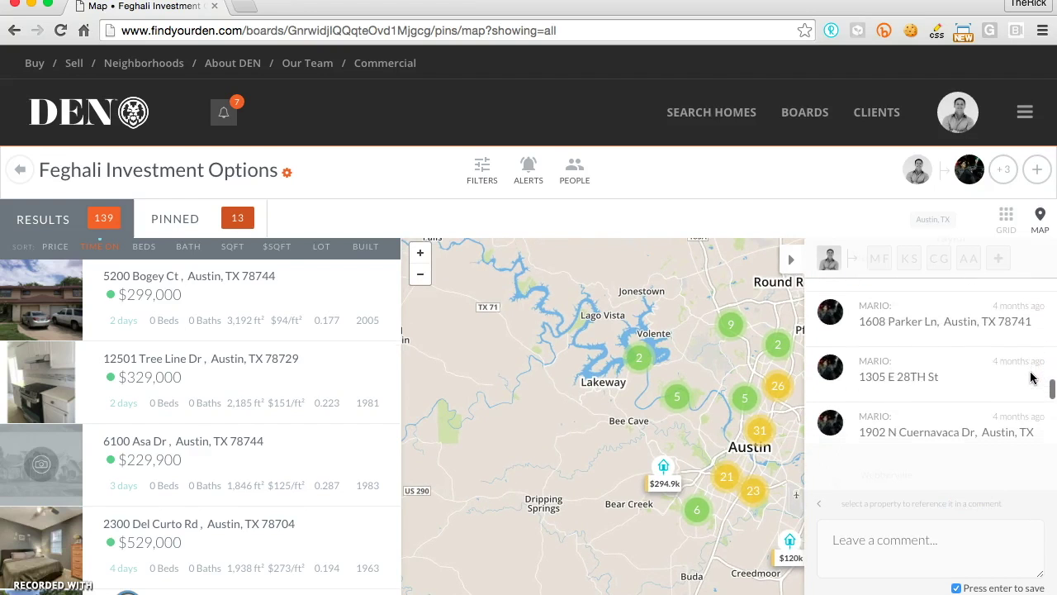
left_click(182, 224)
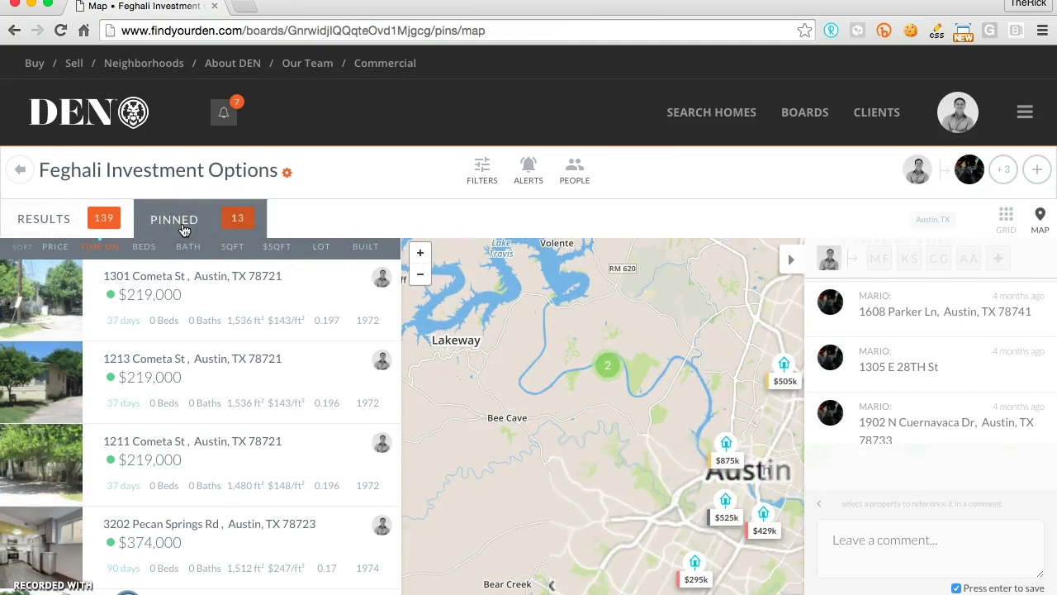
- Add Sold to the board's Property Status filter, check Sold Timeframe, then view the Alerts settings
left_click(477, 180)
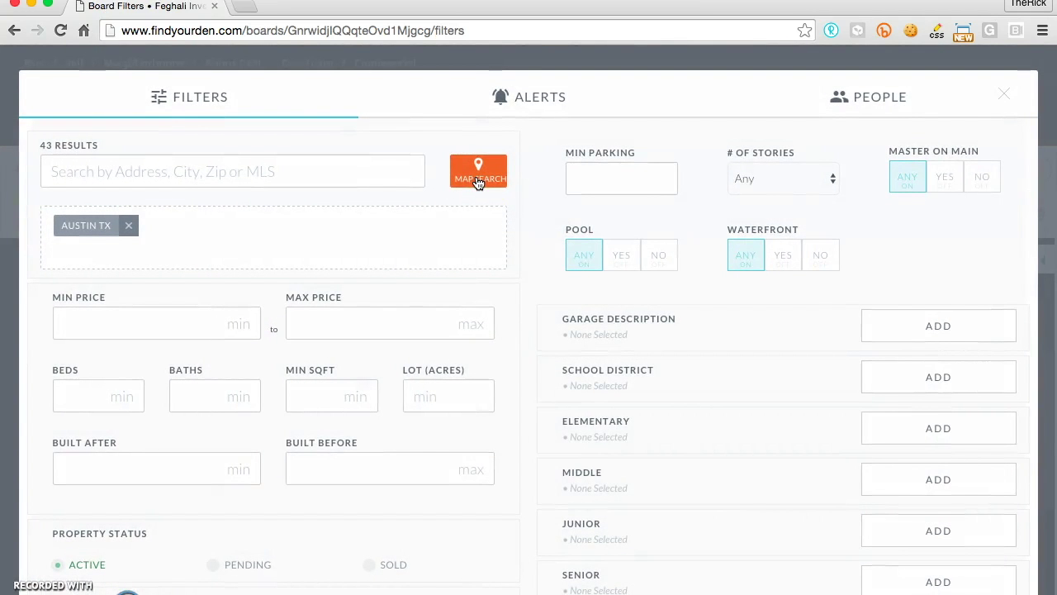
scroll(429, 330, "down", 3)
left_click(371, 430)
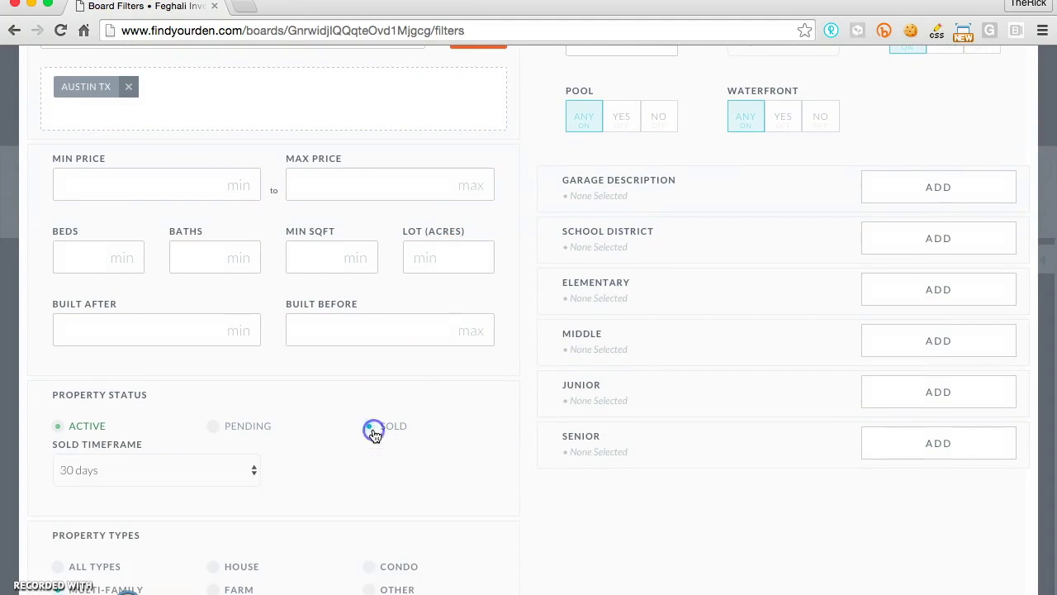
left_click(200, 479)
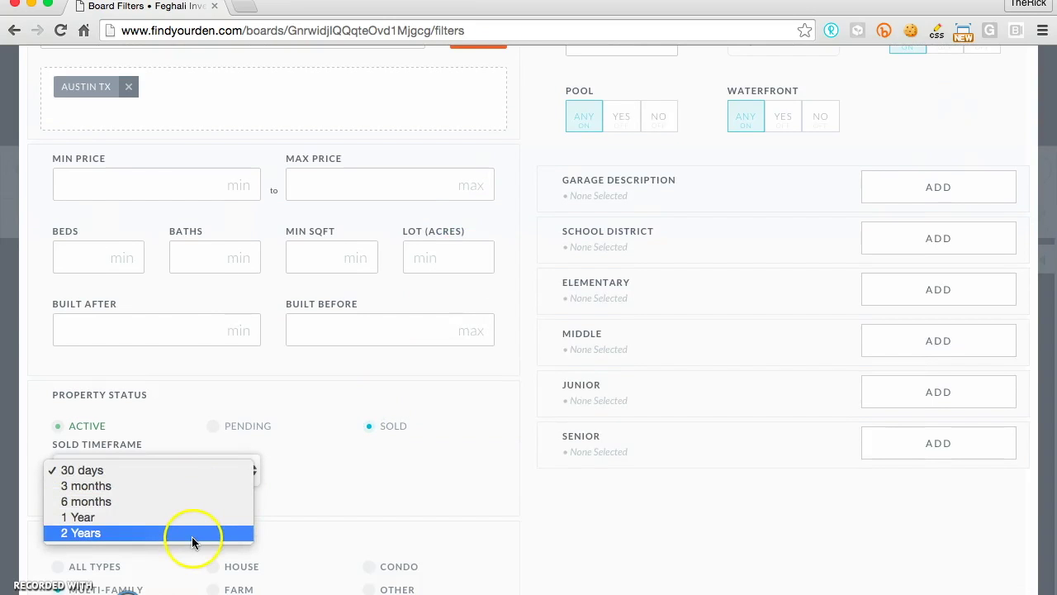
left_click(460, 451)
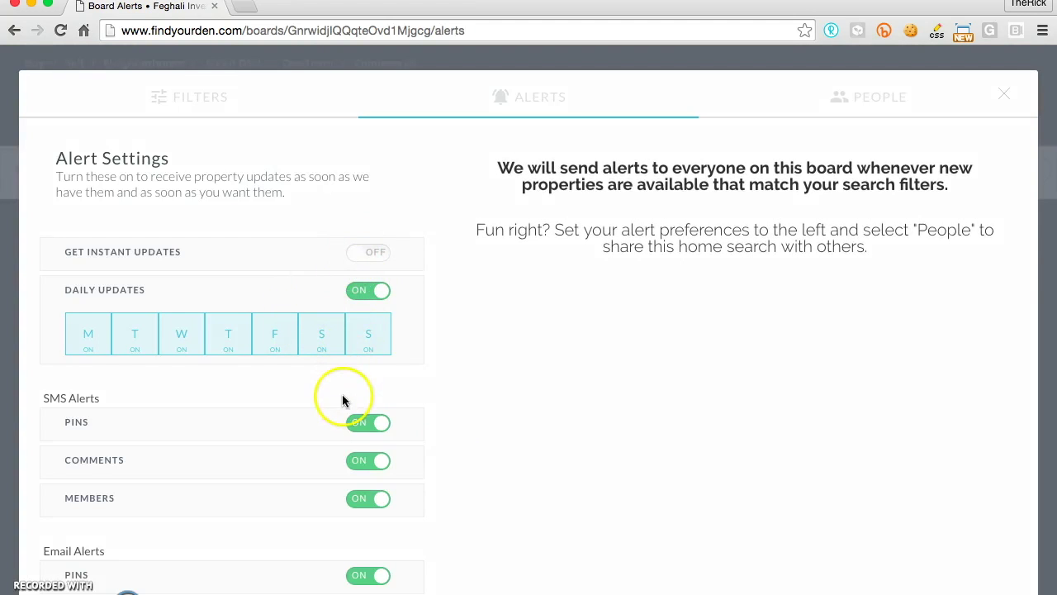
- View the board's People list and begin an Invite
left_click(875, 101)
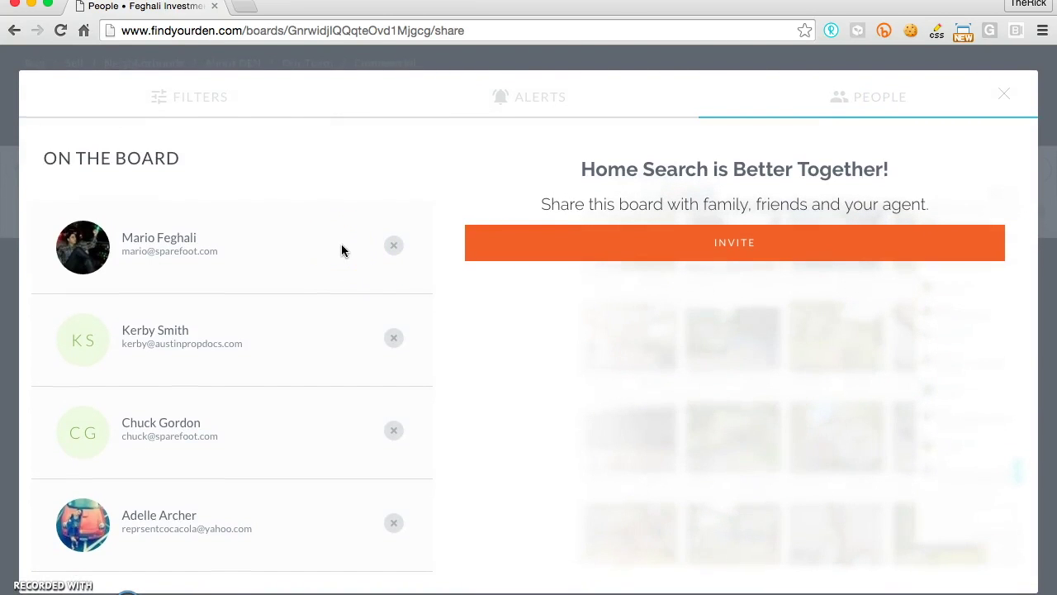
left_click(862, 253)
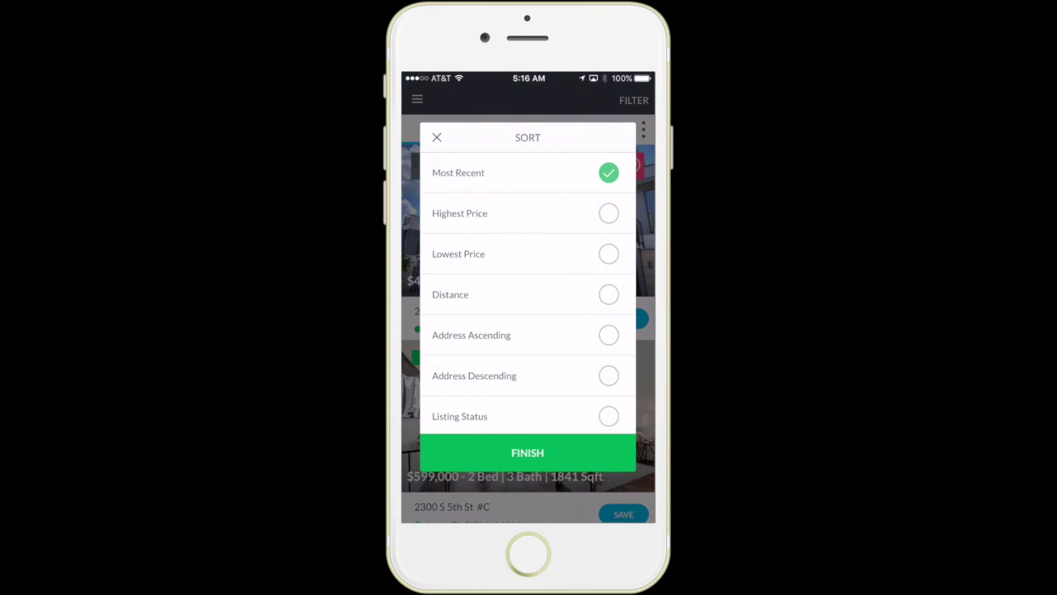
- Sort the app's results by Highest Price and view the 21 nearby listings on the map
left_click(609, 294)
left_click(608, 213)
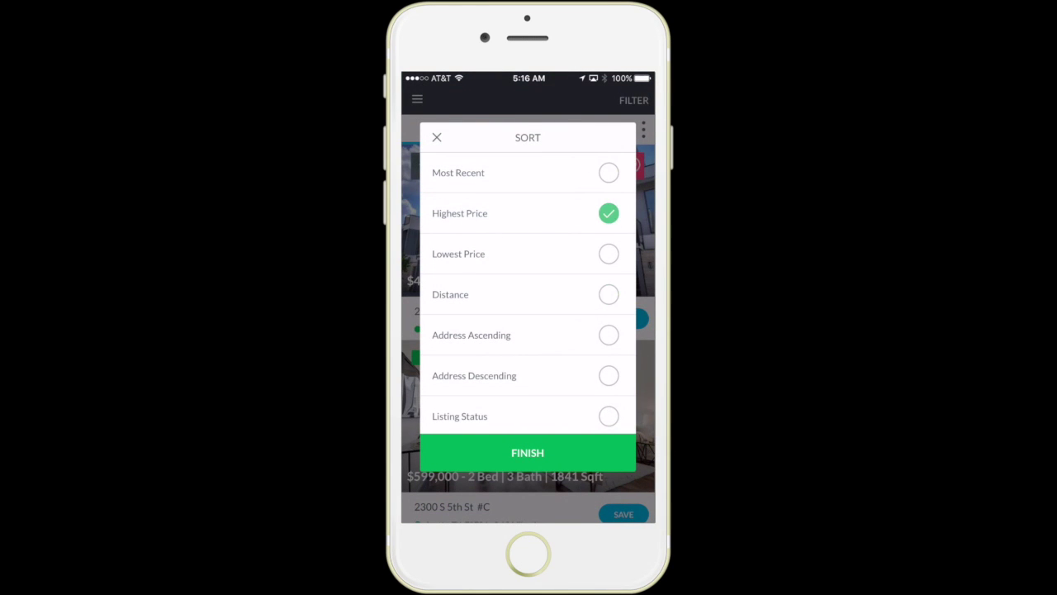
left_click(528, 453)
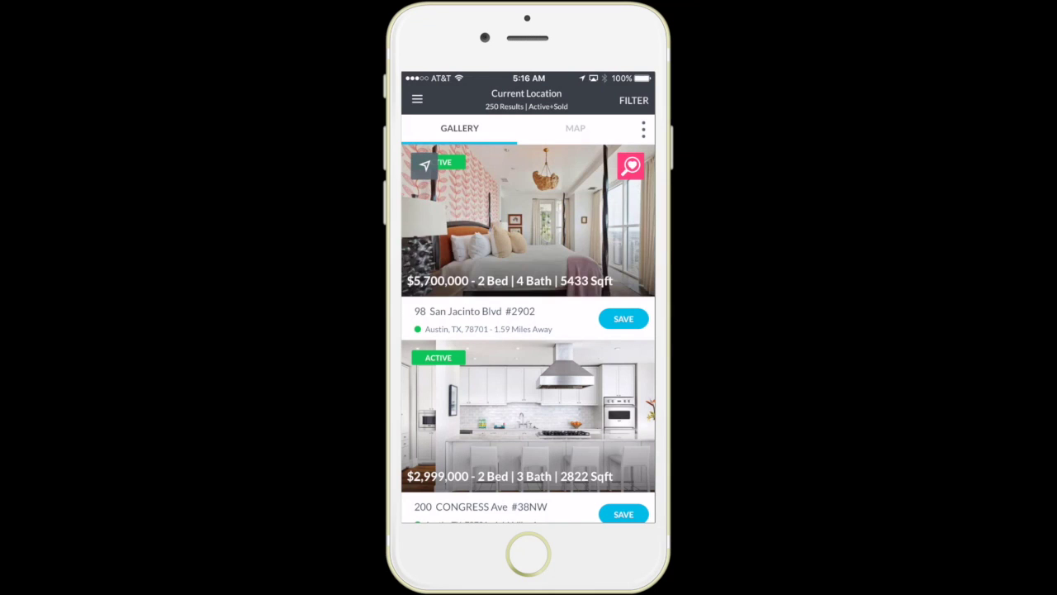
left_click(575, 128)
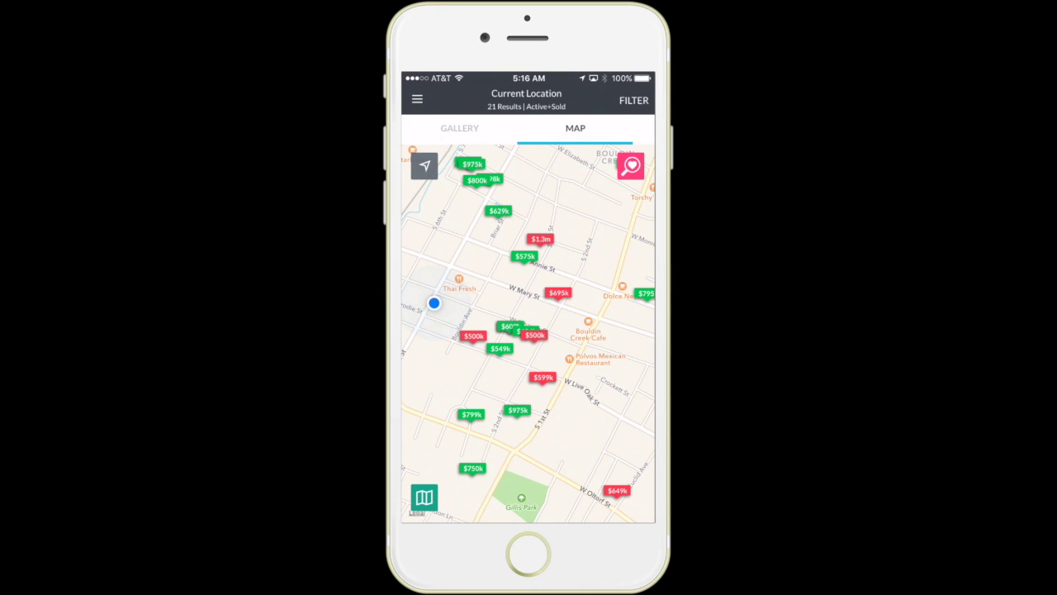
- Open the $575,000 808 W Annie St #B listing and browse its full photo gallery
left_click(524, 256)
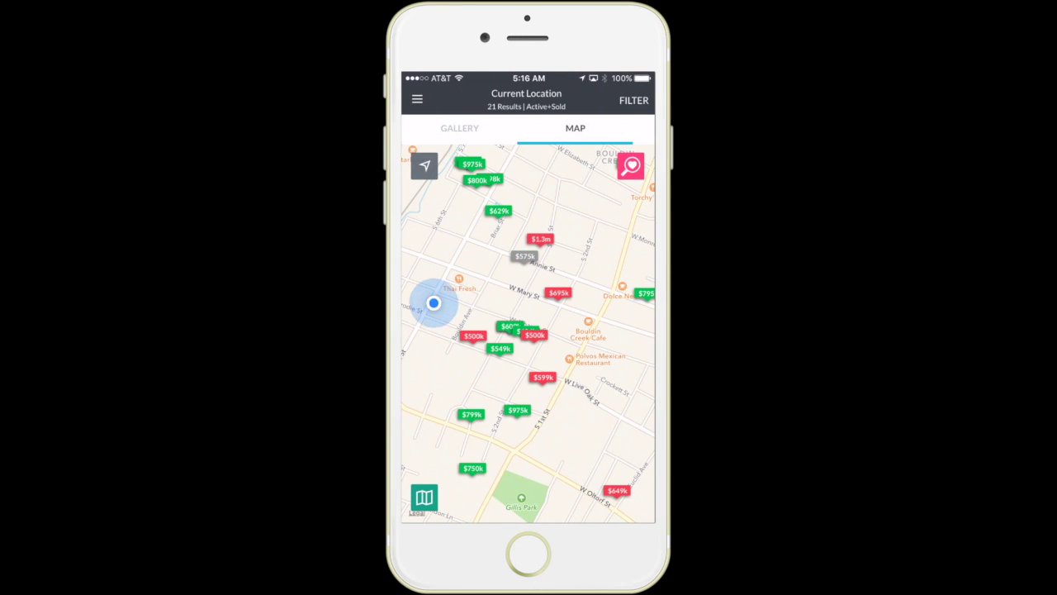
scroll(528, 397, "down", 10)
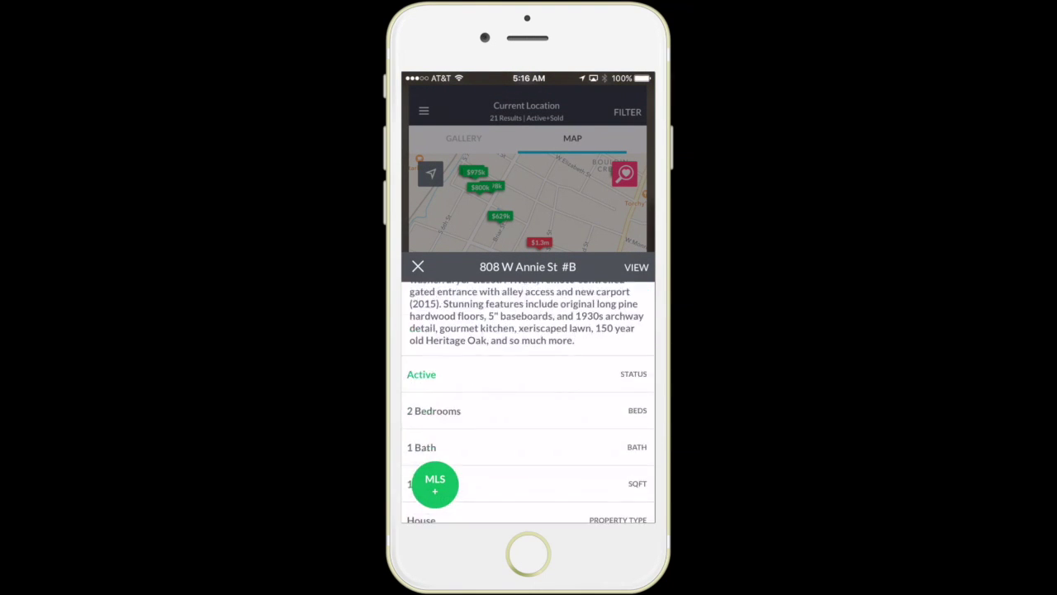
scroll(528, 397, "up", 6)
scroll(529, 396, "up", 3)
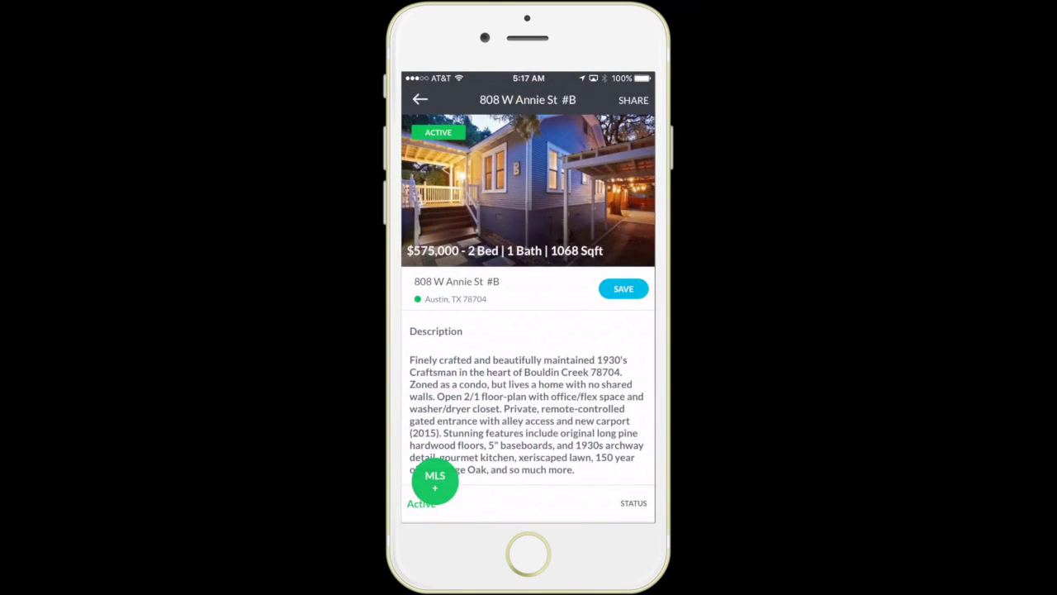
left_click(528, 190)
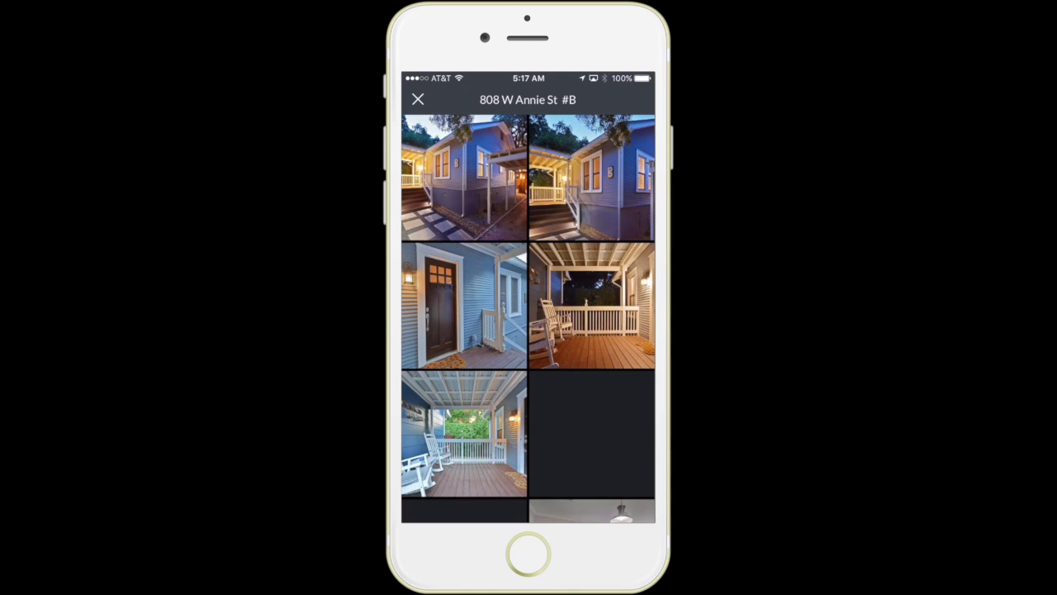
scroll(529, 319, "down", 1)
scroll(529, 319, "down", 5)
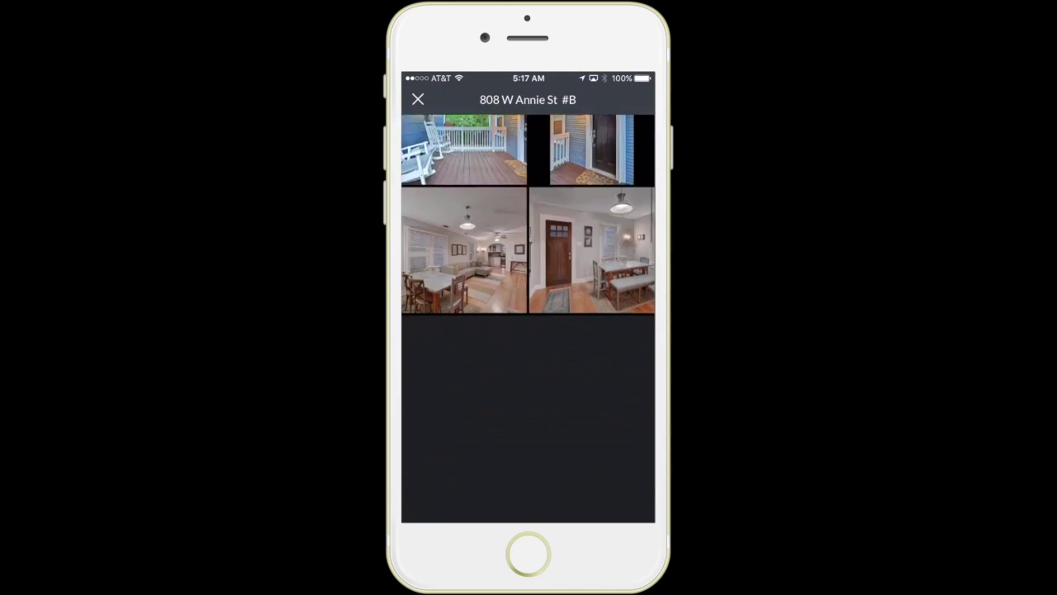
scroll(528, 319, "down", 6)
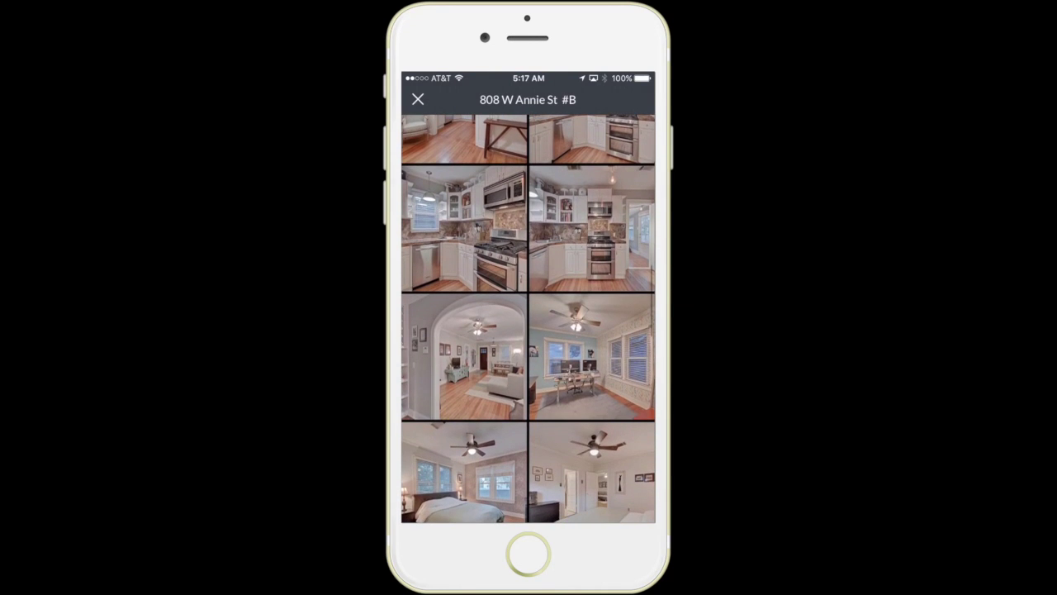
left_click(418, 100)
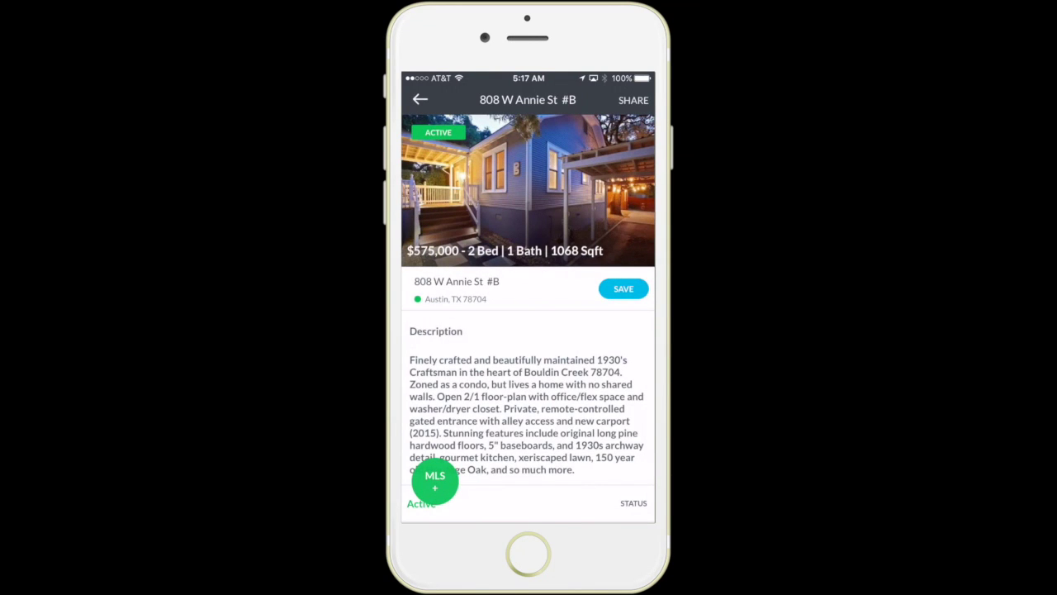
- Read its MLS remarks and SHOW-tab instructions, decline Google Maps directions, and go back
left_click(436, 482)
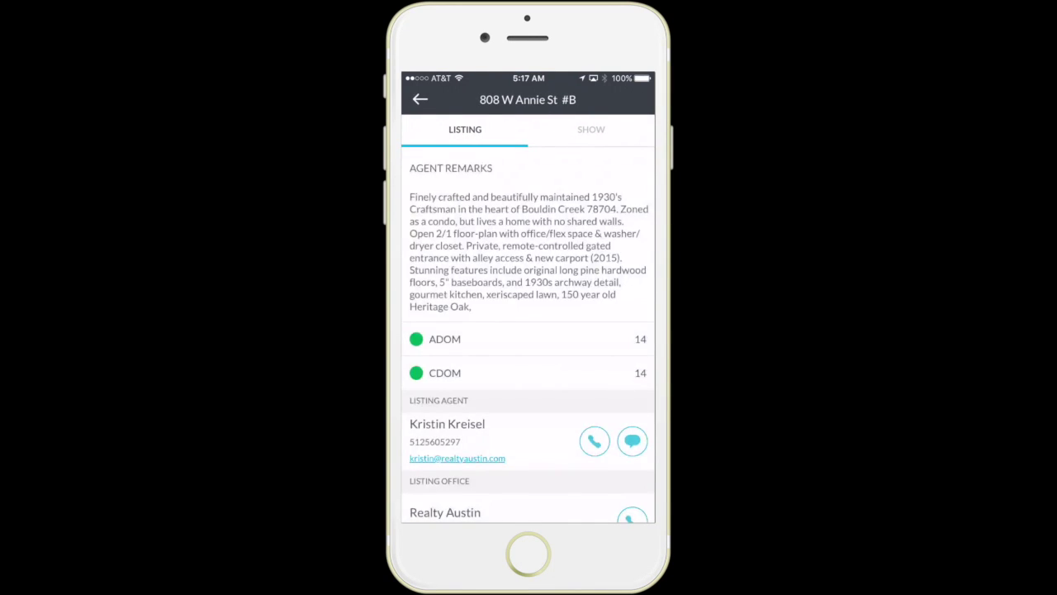
scroll(529, 330, "down", 2)
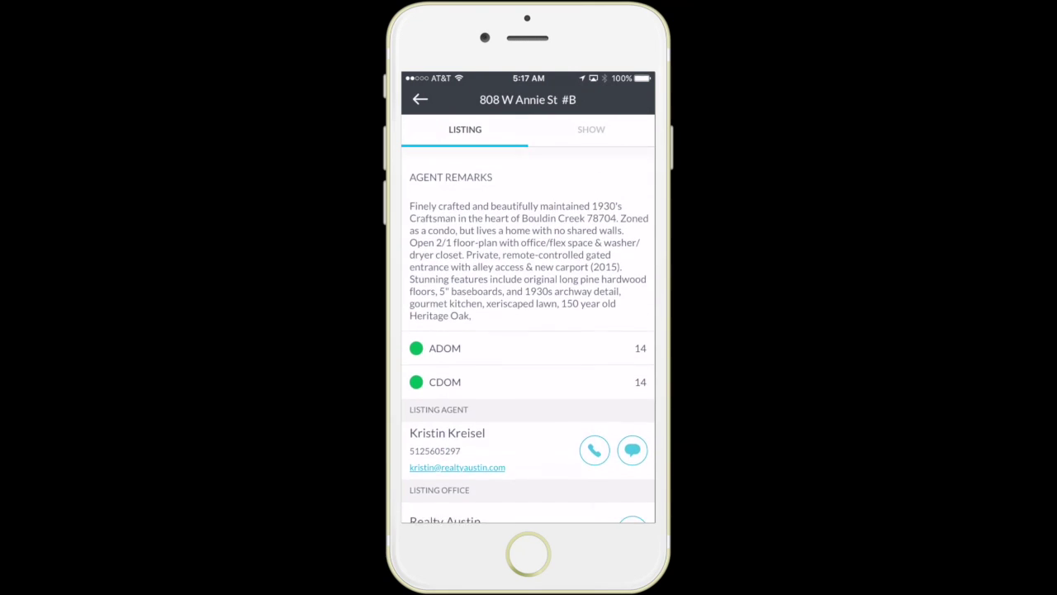
left_click(591, 129)
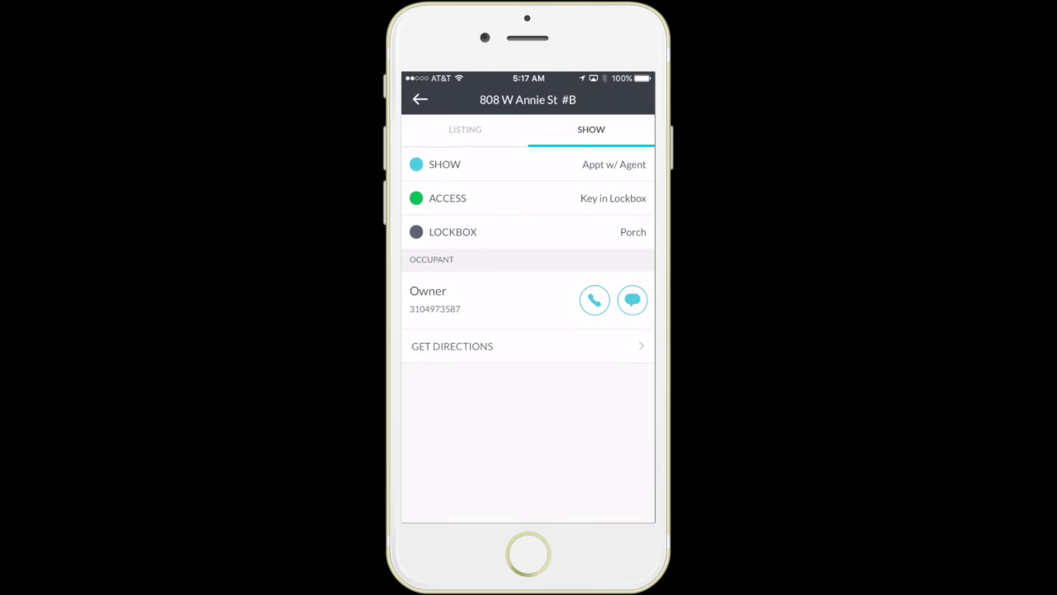
left_click(452, 346)
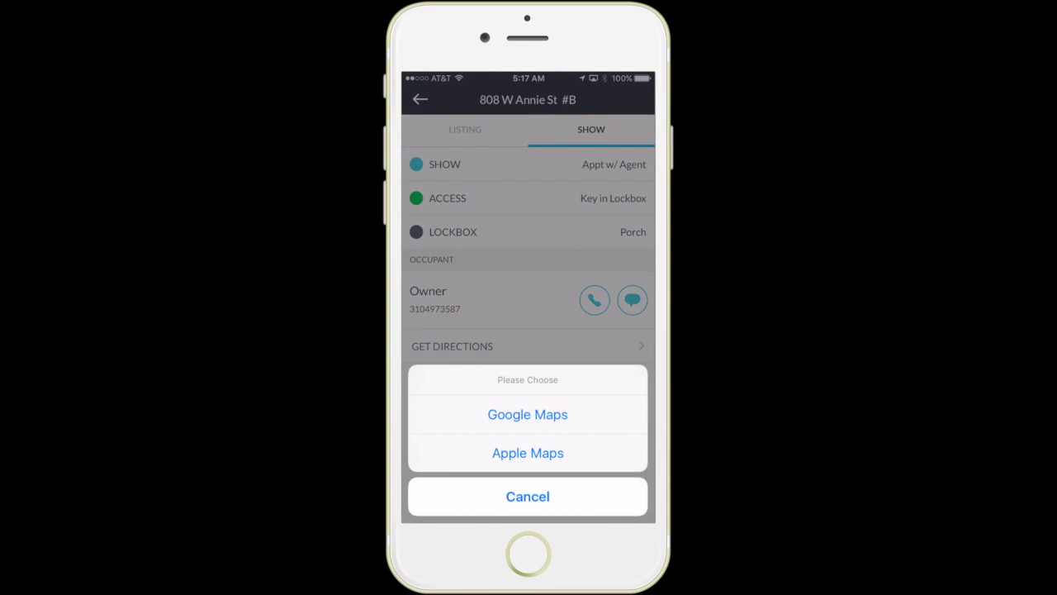
left_click(528, 413)
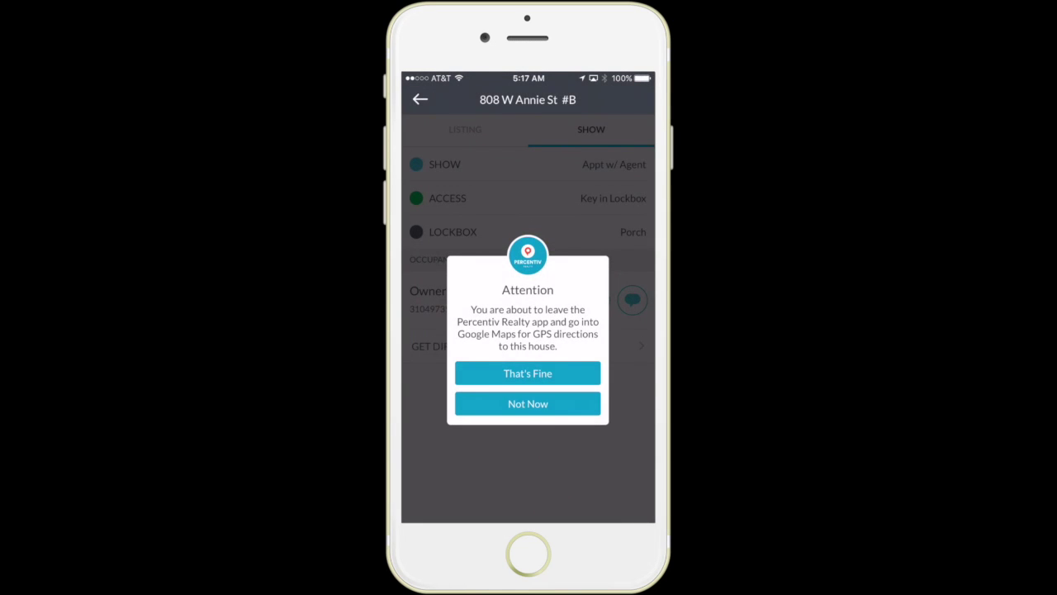
left_click(528, 374)
left_click(465, 129)
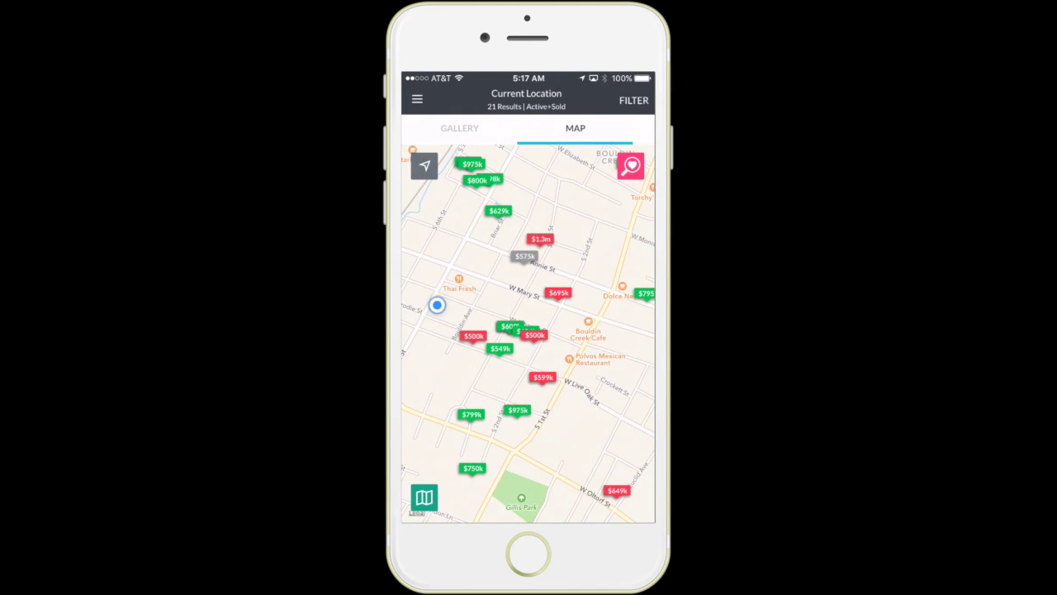
- Switch the map to satellite imagery and go to the Clients list
left_click(423, 496)
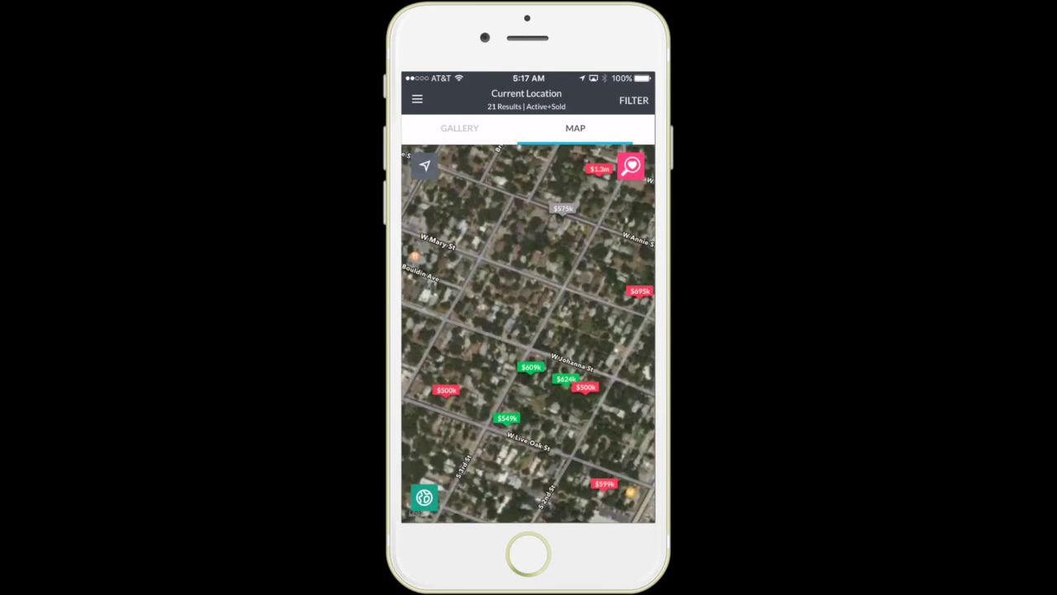
left_click(418, 99)
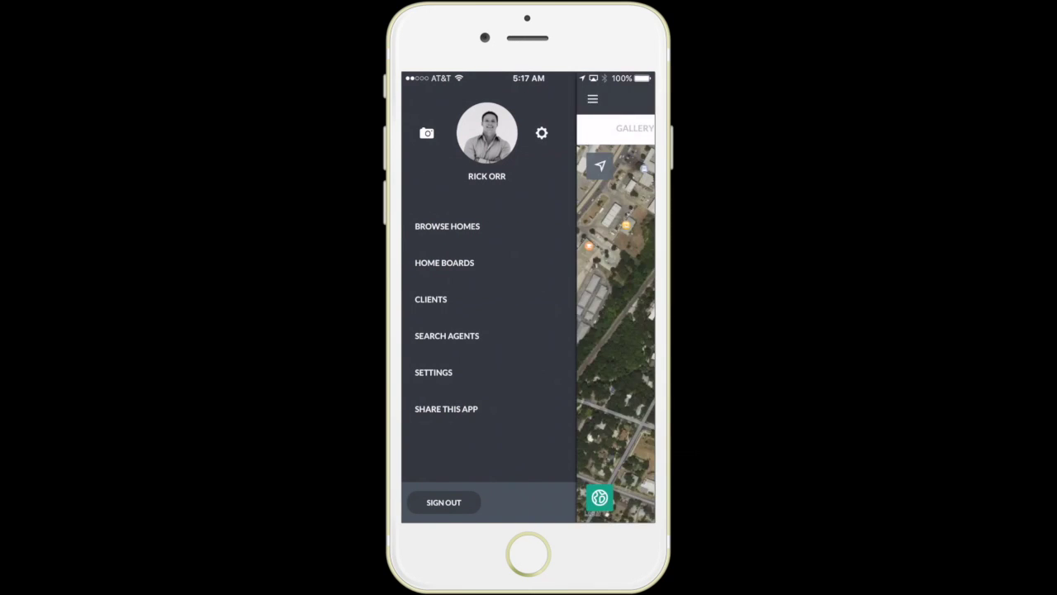
left_click(431, 299)
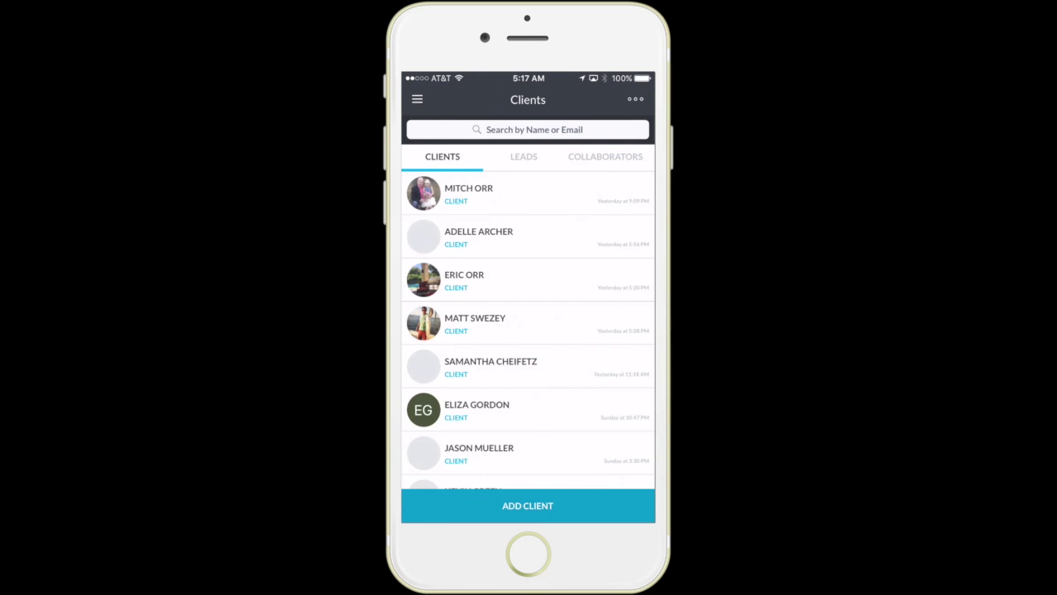
- Open the second client's profile, start a Transfer Lead, then abandon it
left_click(479, 237)
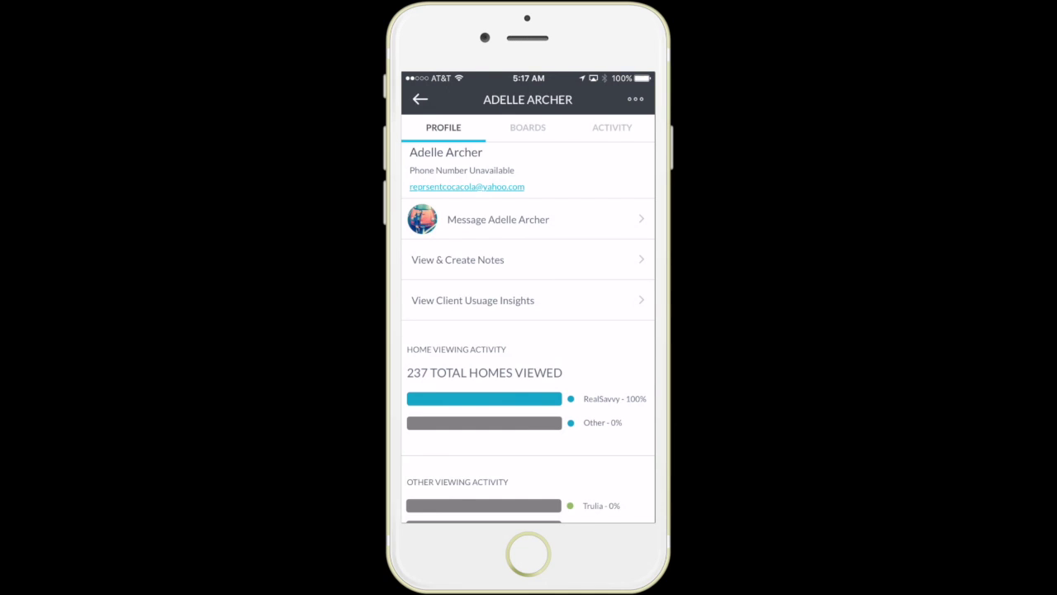
scroll(527, 337, "down", 3)
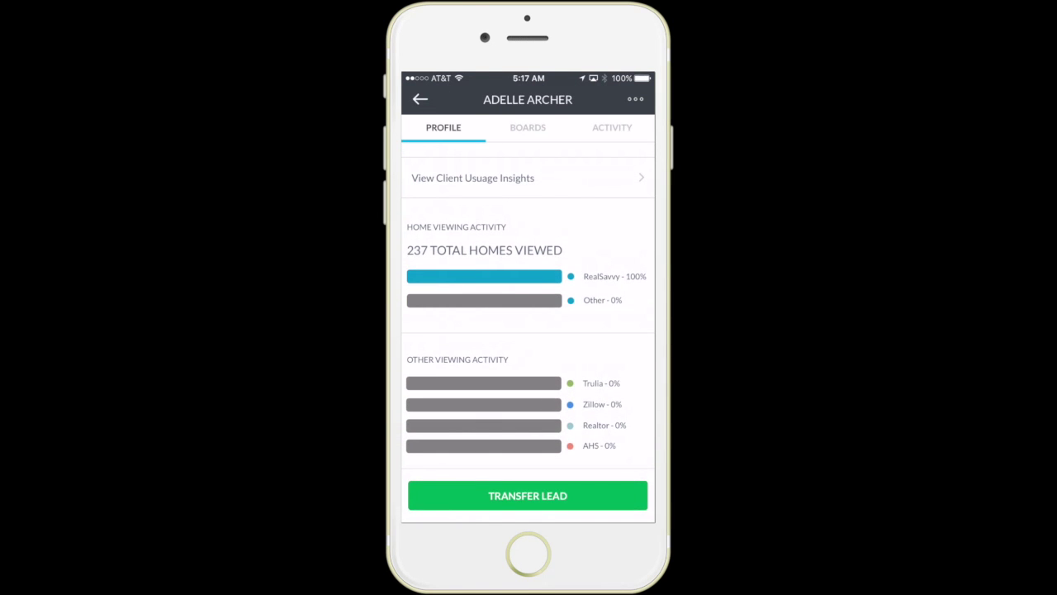
left_click(528, 495)
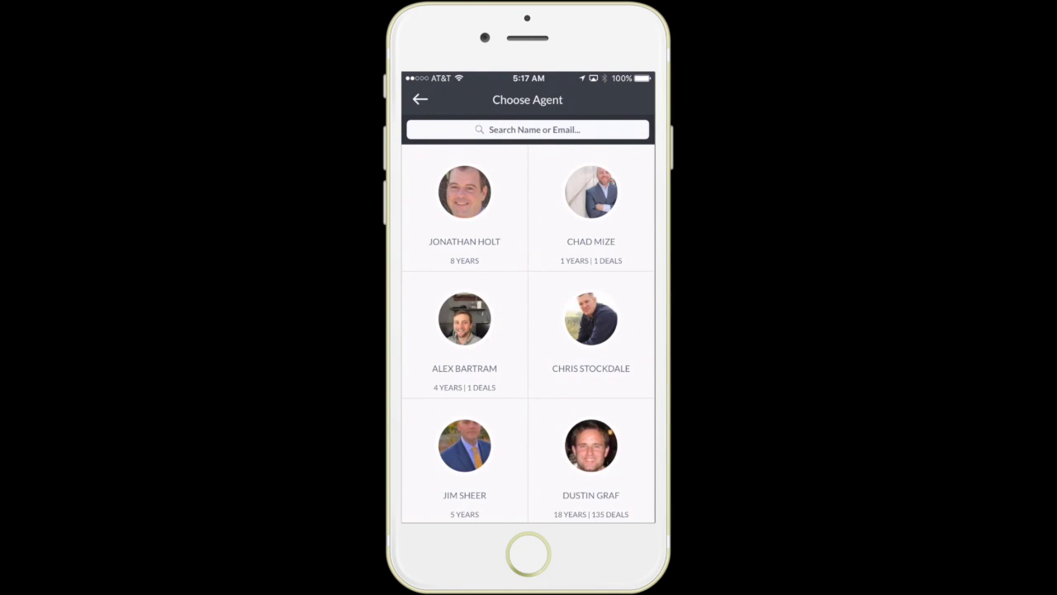
scroll(528, 333, "down", 2)
left_click(419, 99)
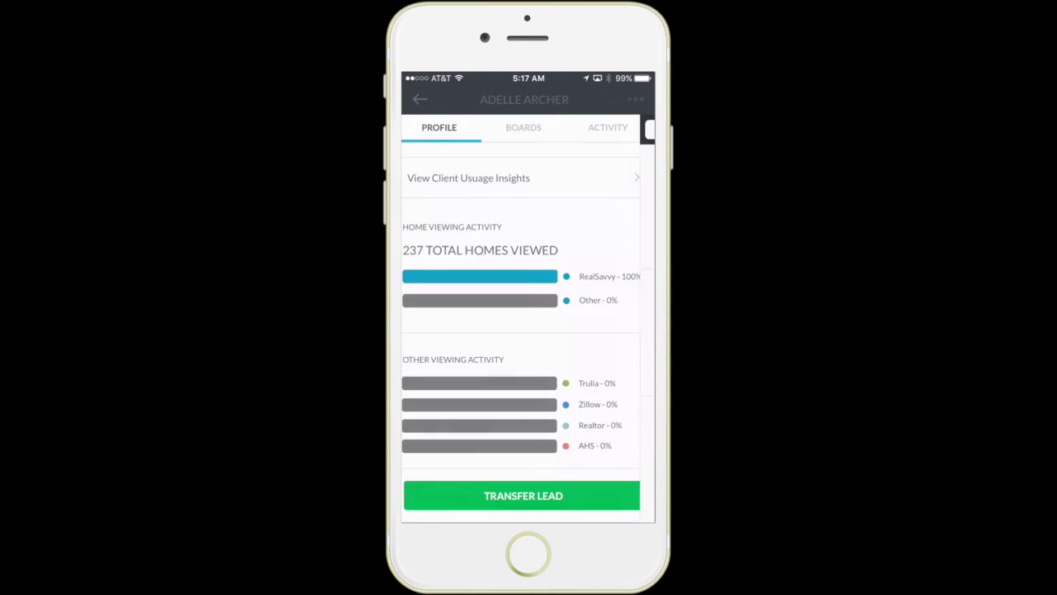
left_click(528, 127)
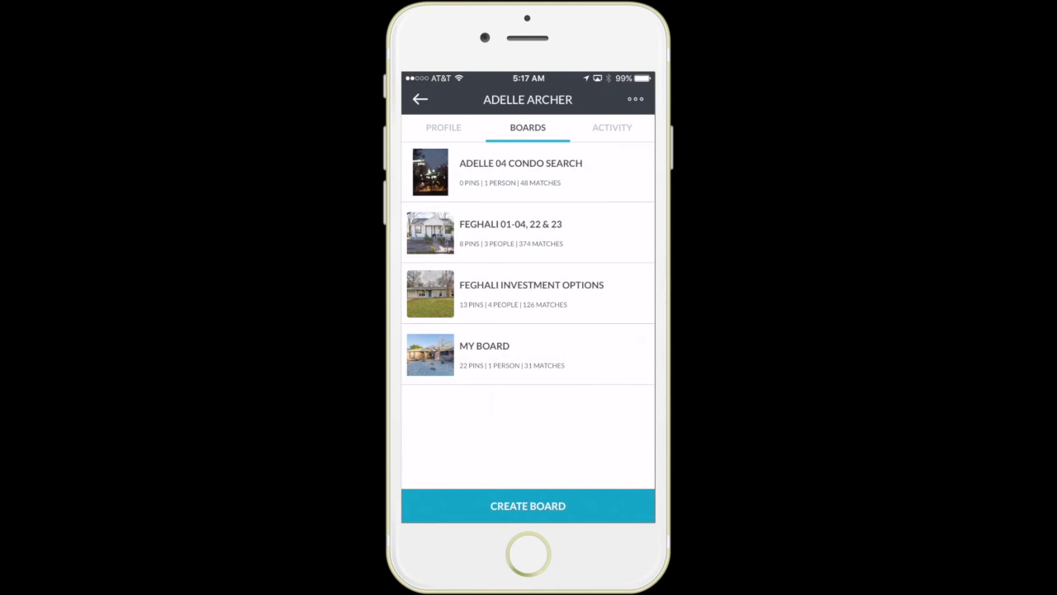
left_click(612, 127)
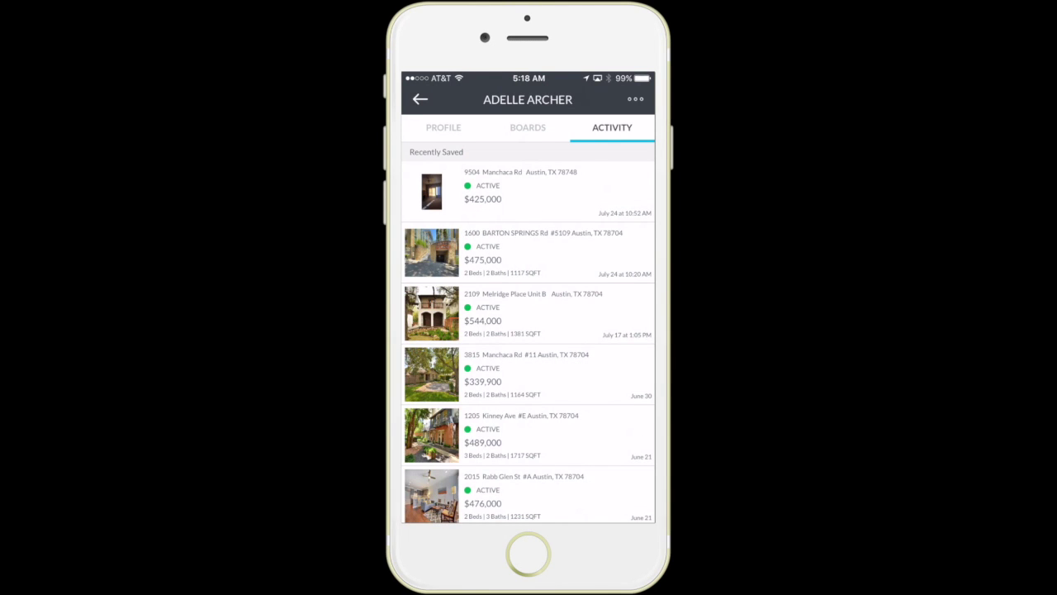
left_click(528, 252)
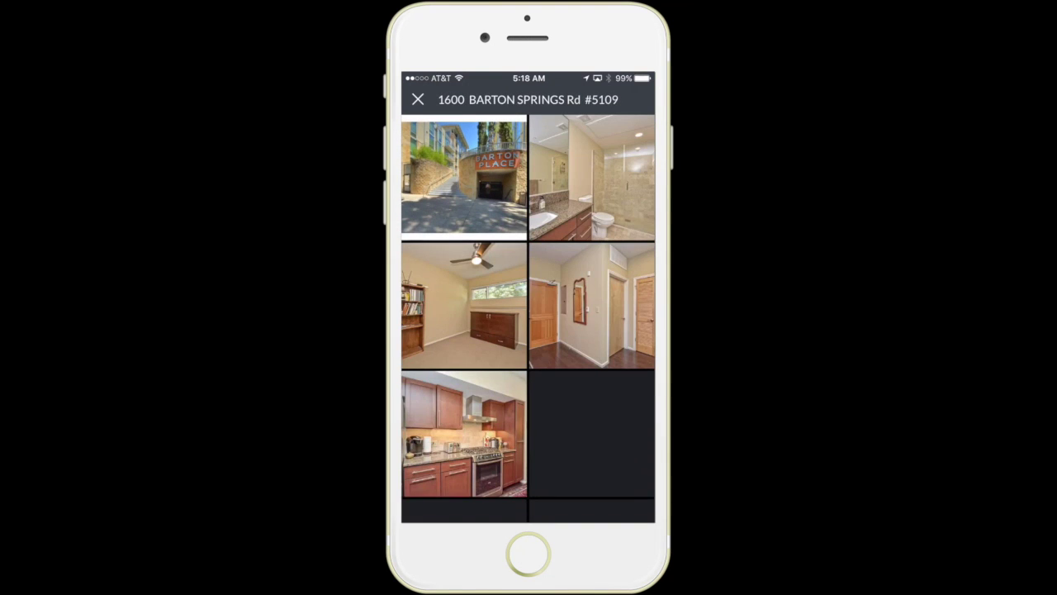
left_click(418, 99)
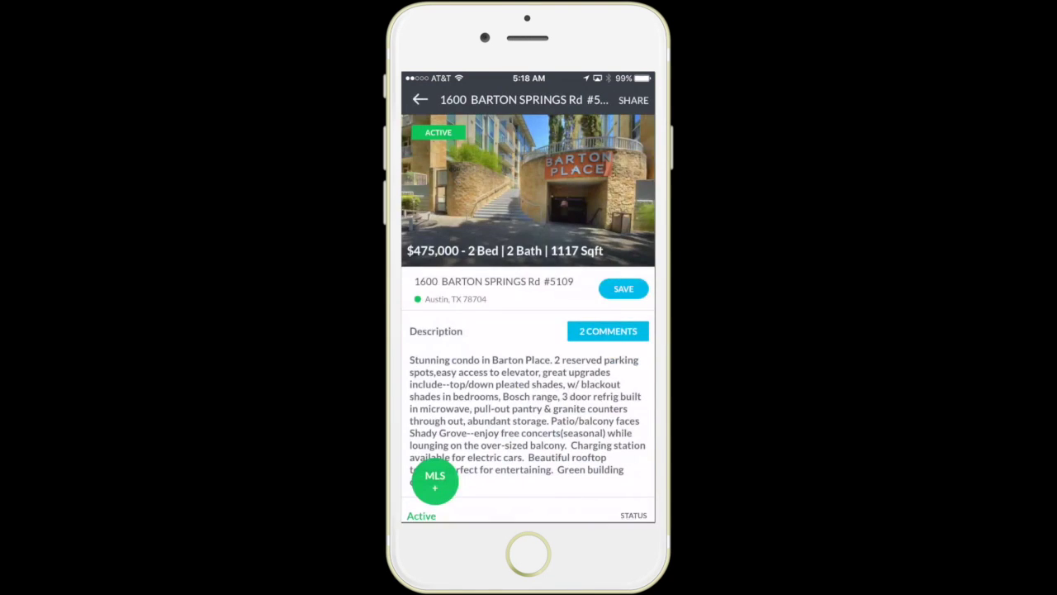
- Read the listing's 2 comments, then return and open the client's My Board
left_click(608, 331)
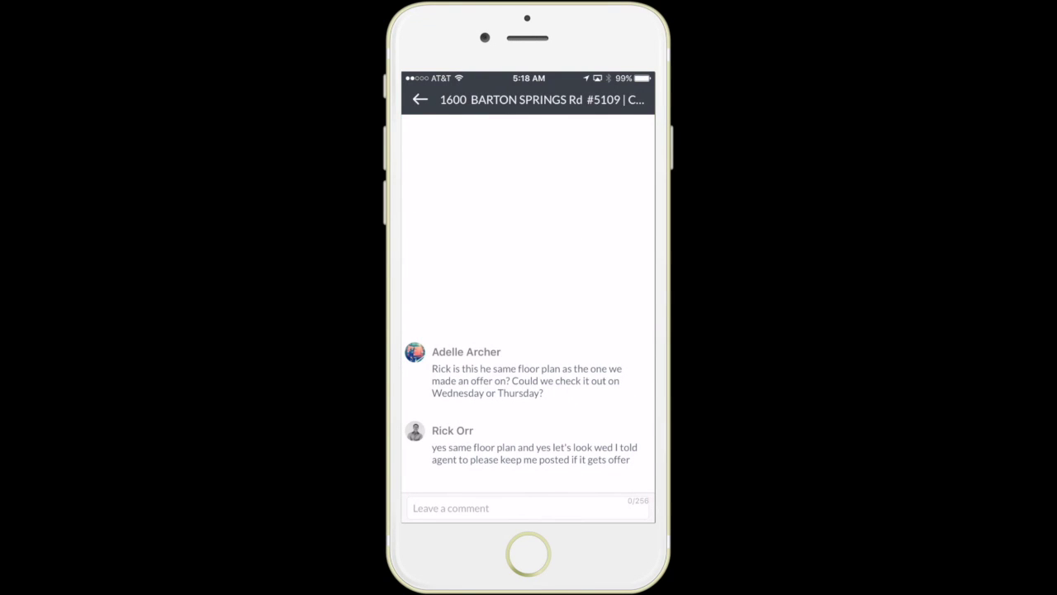
left_click(420, 99)
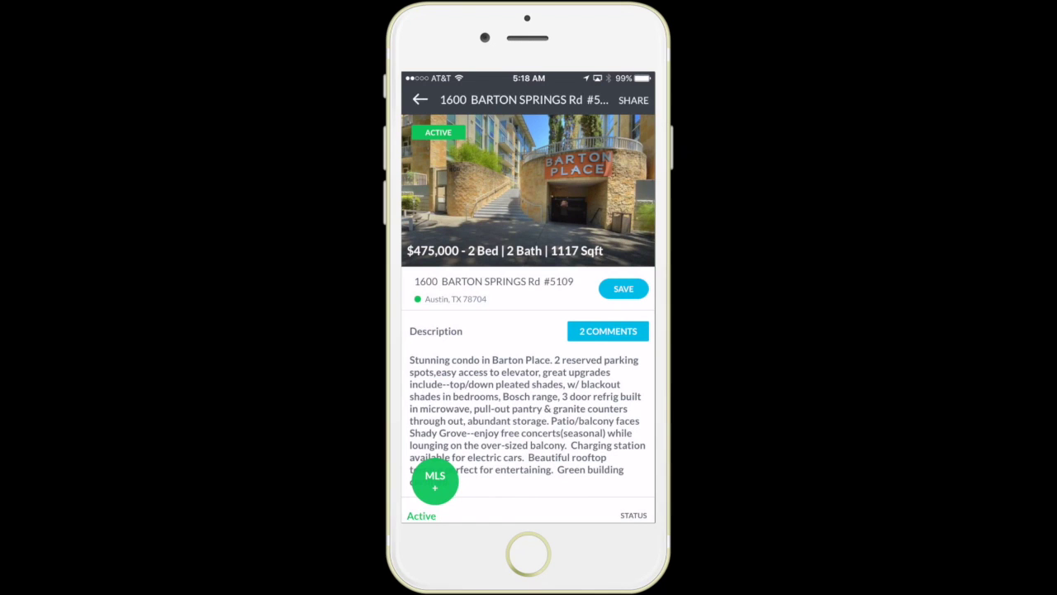
left_click(421, 99)
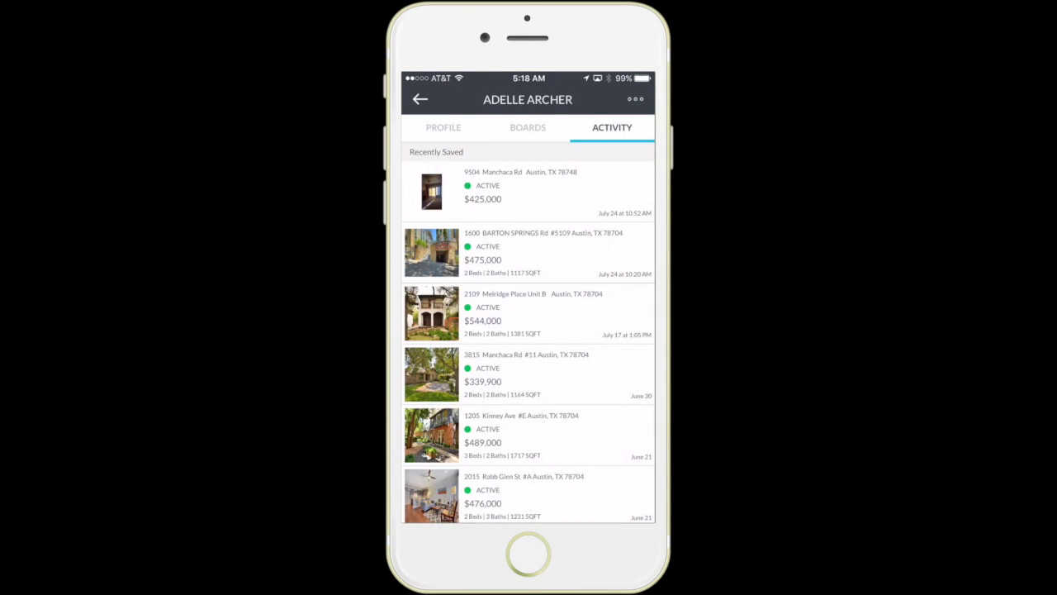
left_click(528, 127)
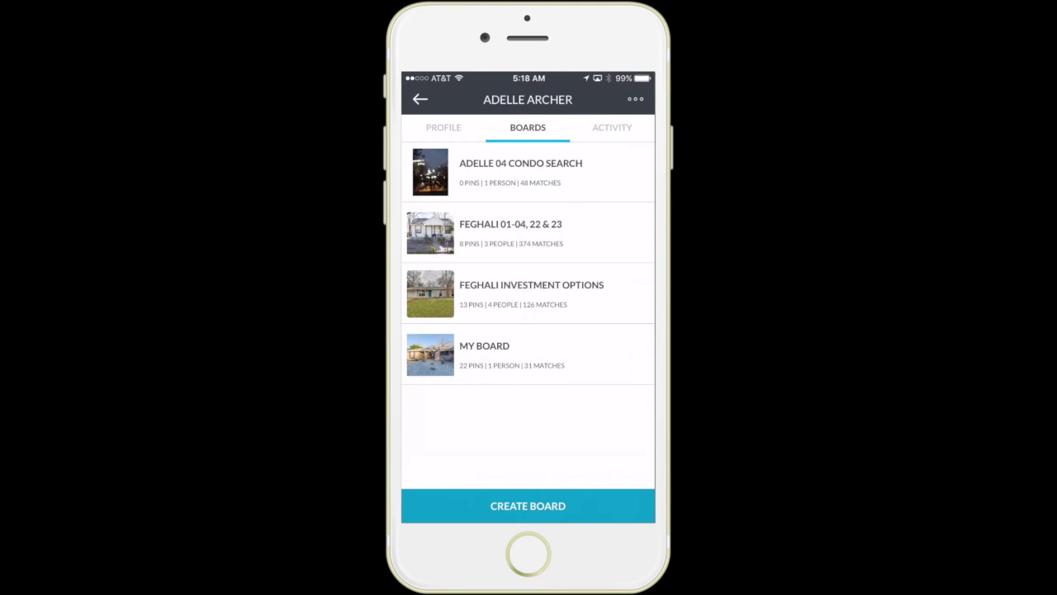
left_click(520, 172)
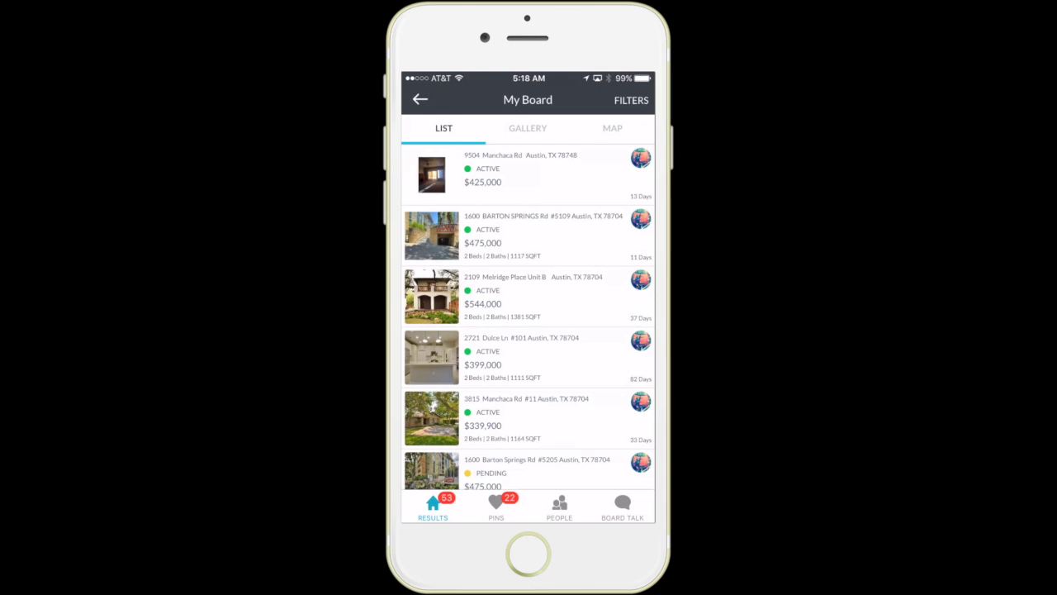
- Browse My Board's pinned homes, then its People and Board Talk tabs
left_click(496, 505)
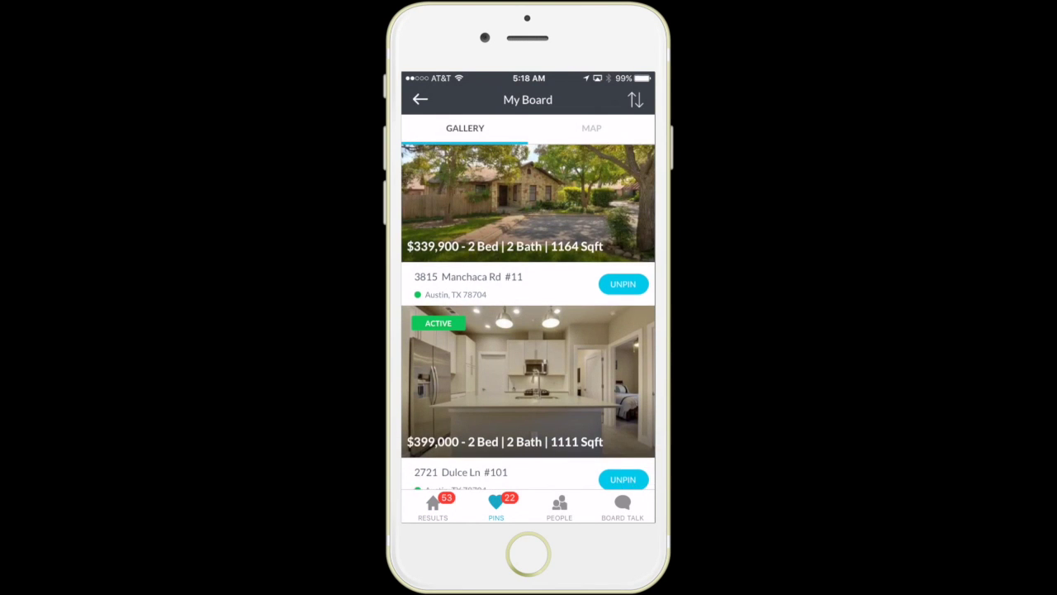
scroll(528, 451, "down", 4)
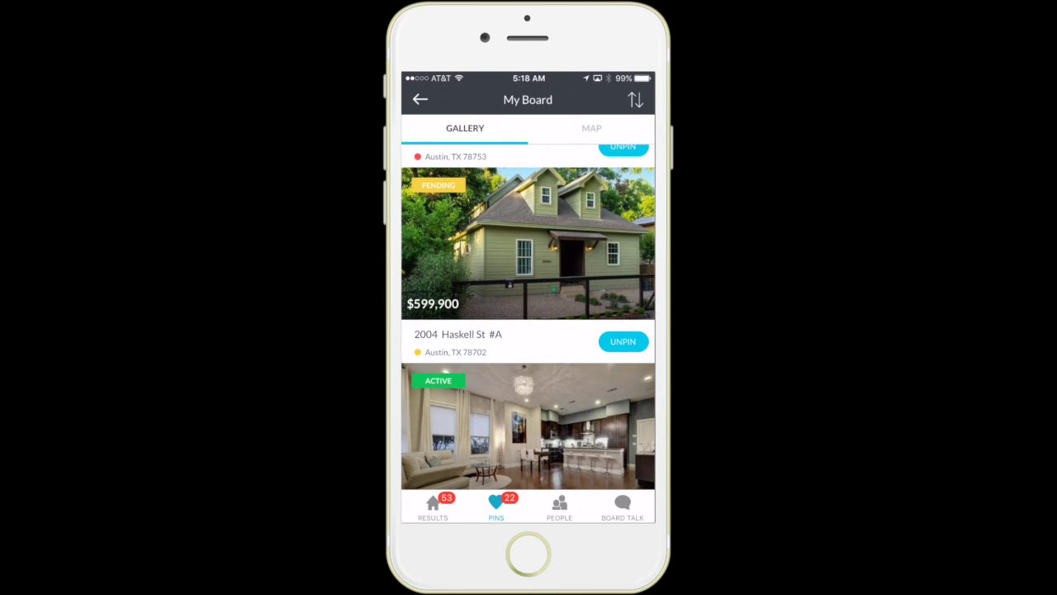
left_click(559, 505)
left_click(622, 506)
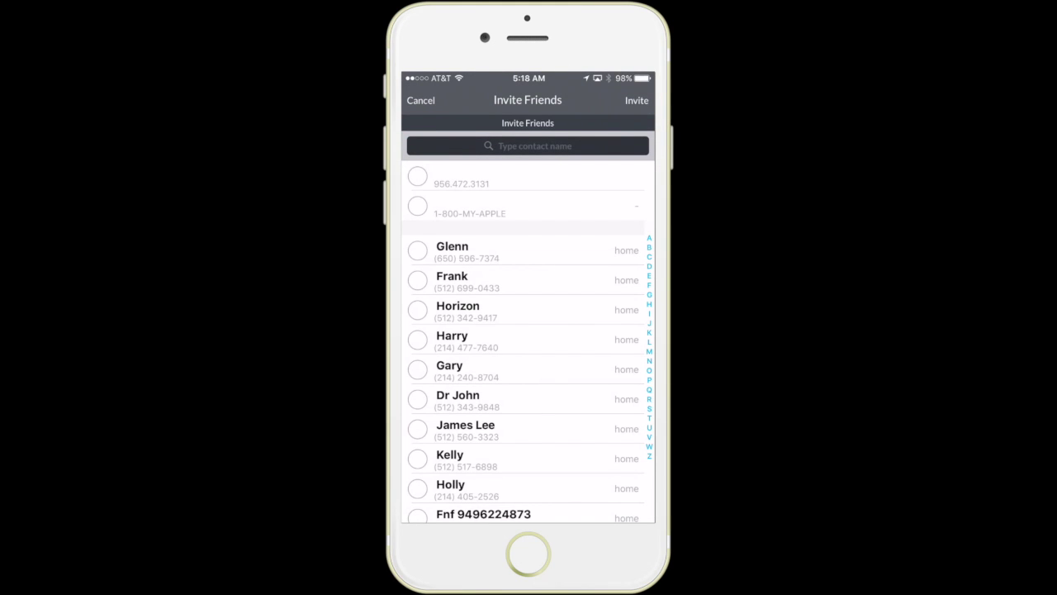
- Scroll through the phone contacts listed on the Invite Friends screen
scroll(527, 347, "down", 5)
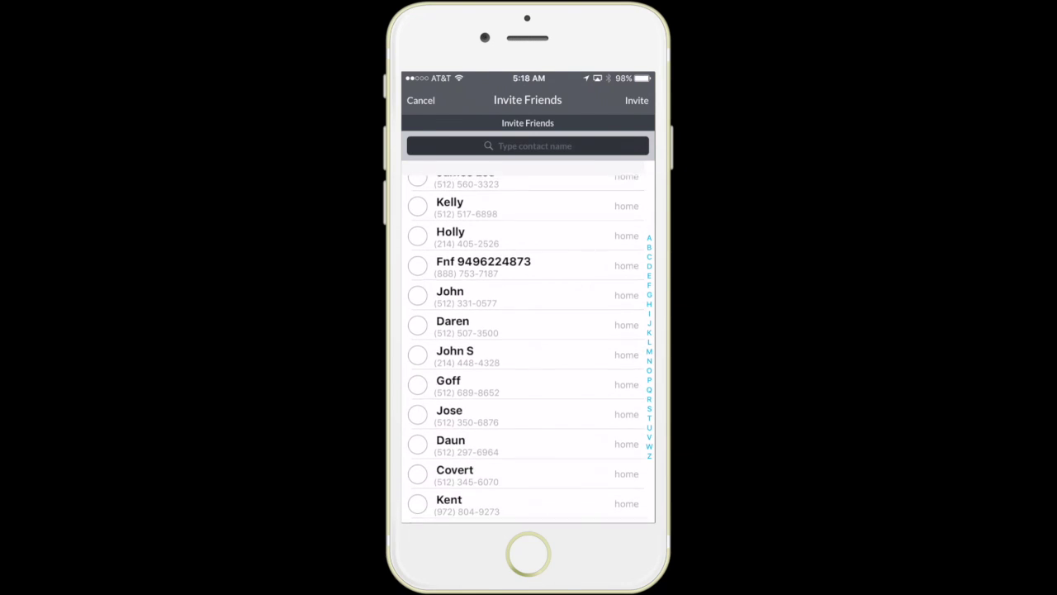